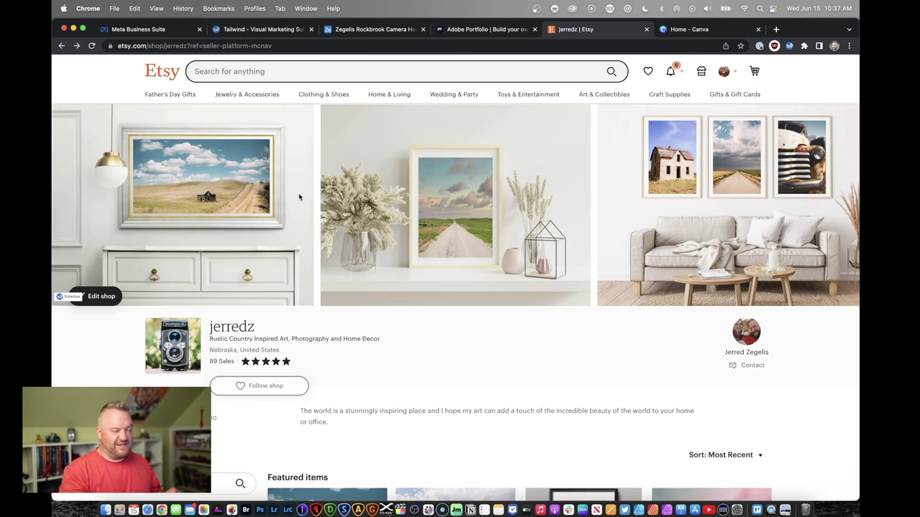
Step: Look through the Etsy shop's featured items, item categories and full listing of prints
scroll(423, 196, down, 5)
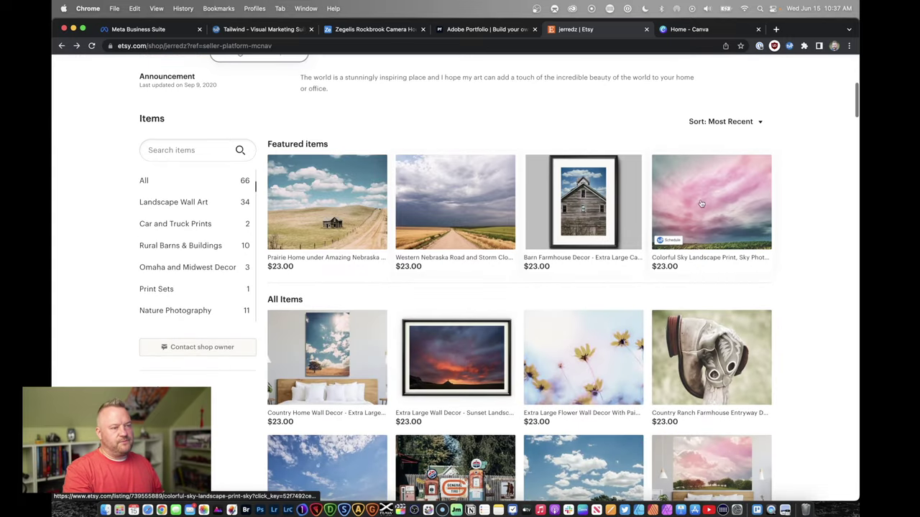
scroll(341, 208, down, 2)
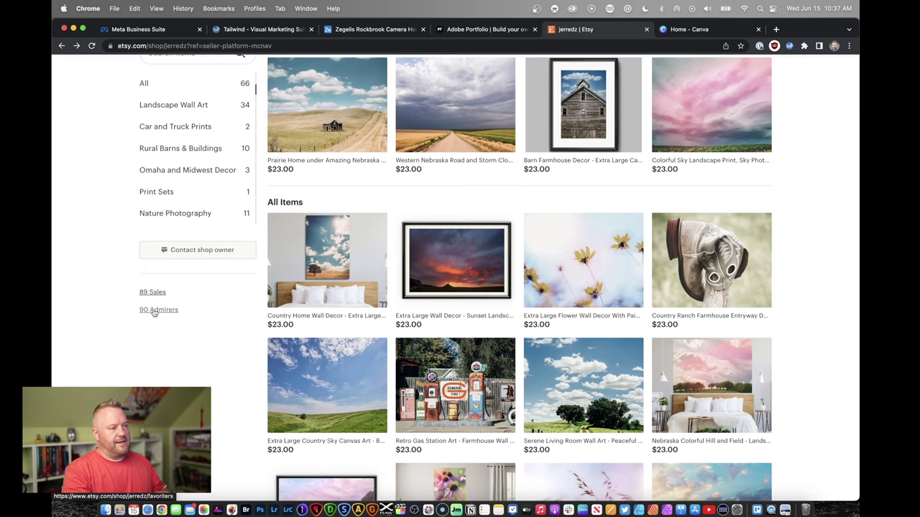
scroll(194, 144, up, 1)
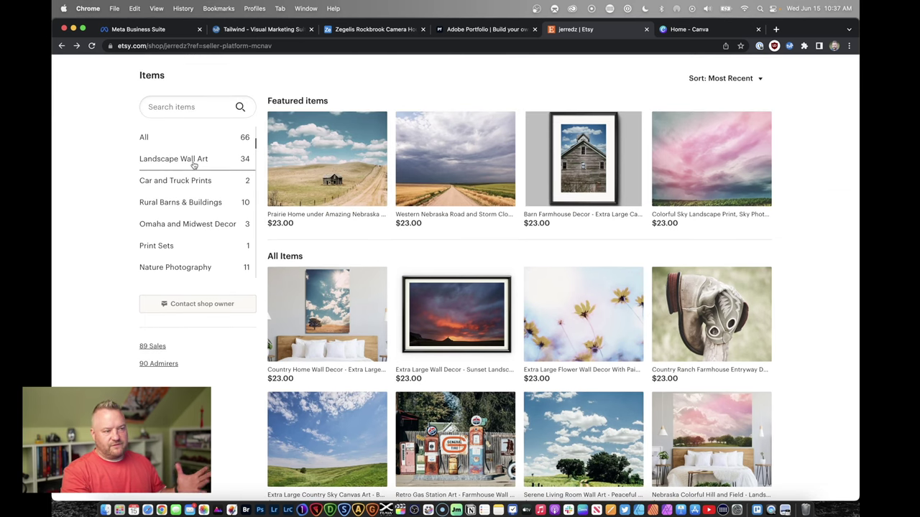
scroll(194, 165, down, 1)
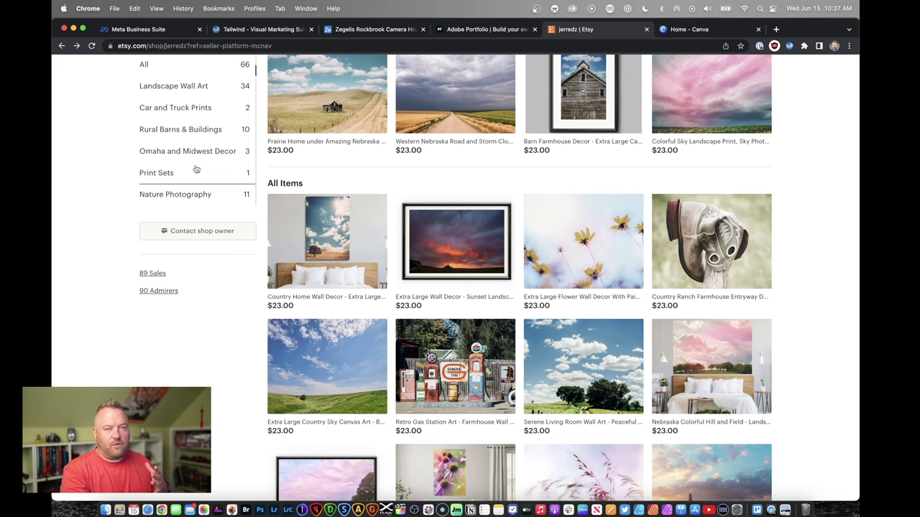
mouse_move(477, 202)
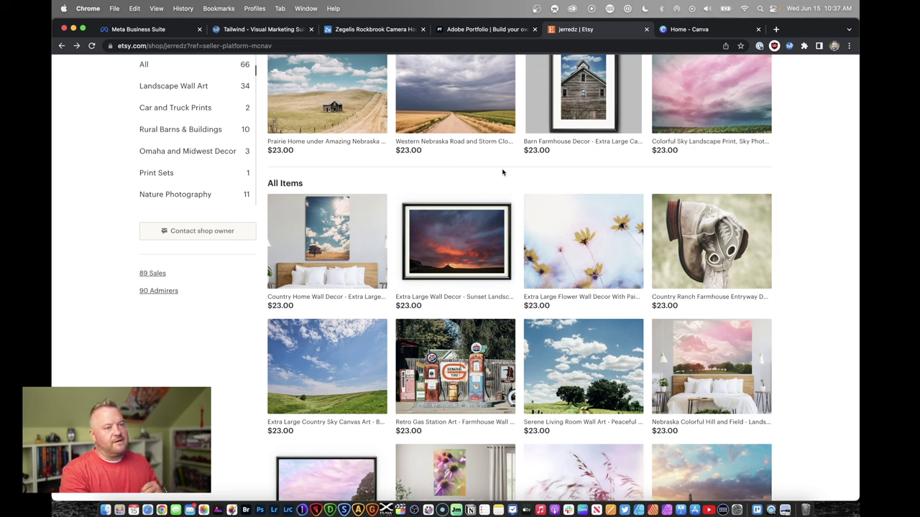
scroll(498, 176, down, 1)
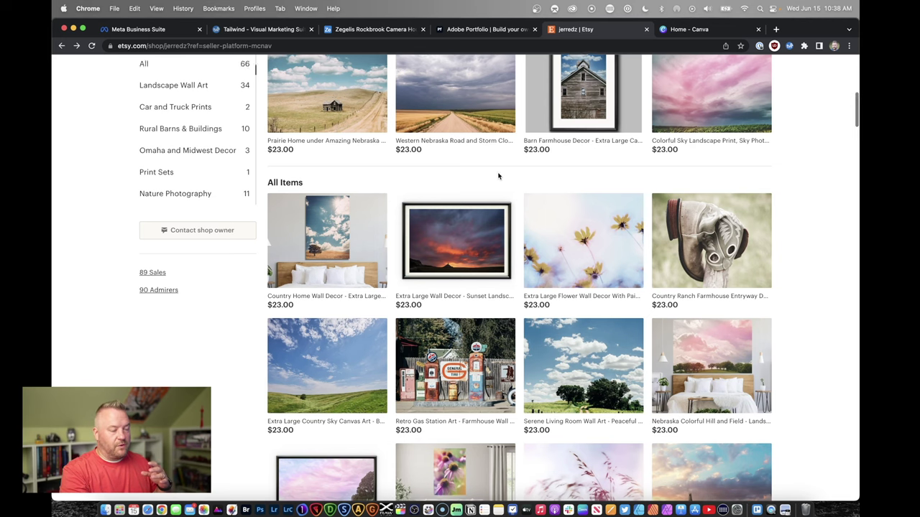
Step: Read through the customer reviews on the Etsy shop page
scroll(498, 176, down, 20)
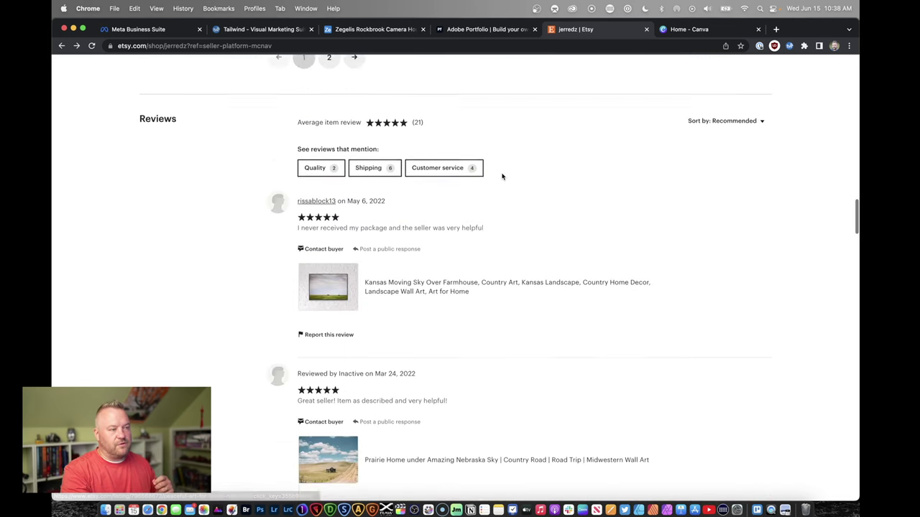
scroll(501, 176, down, 2)
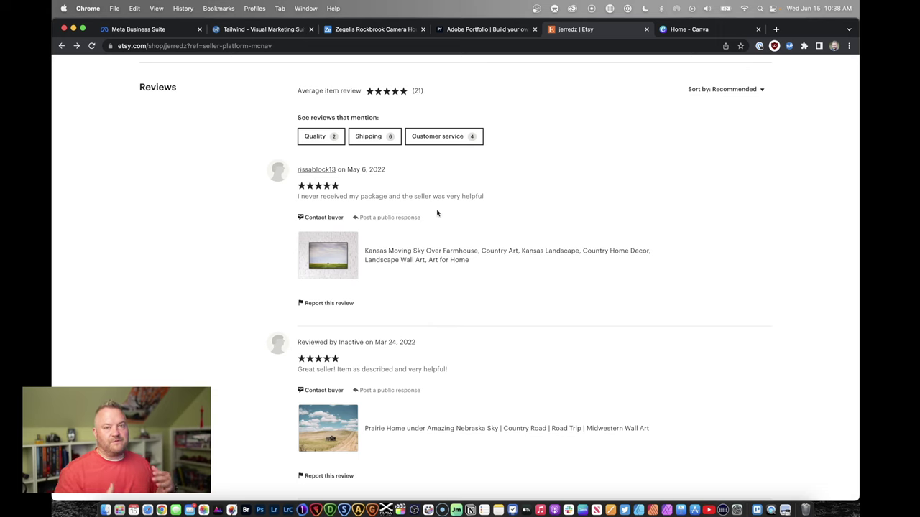
scroll(404, 259, down, 5)
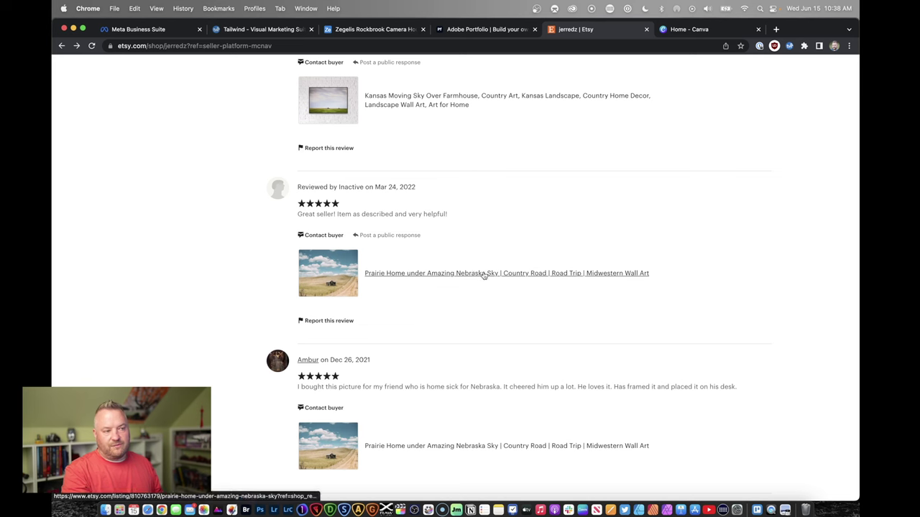
scroll(470, 279, down, 10)
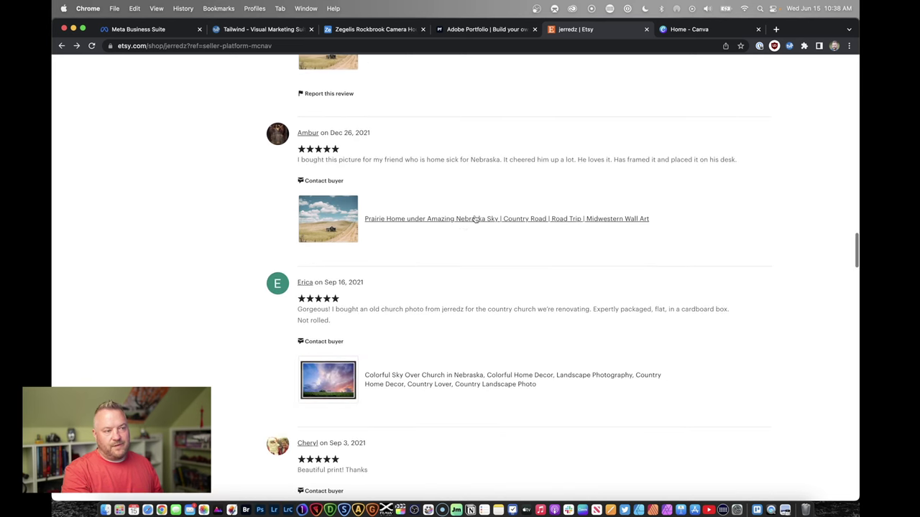
scroll(476, 289, down, 10)
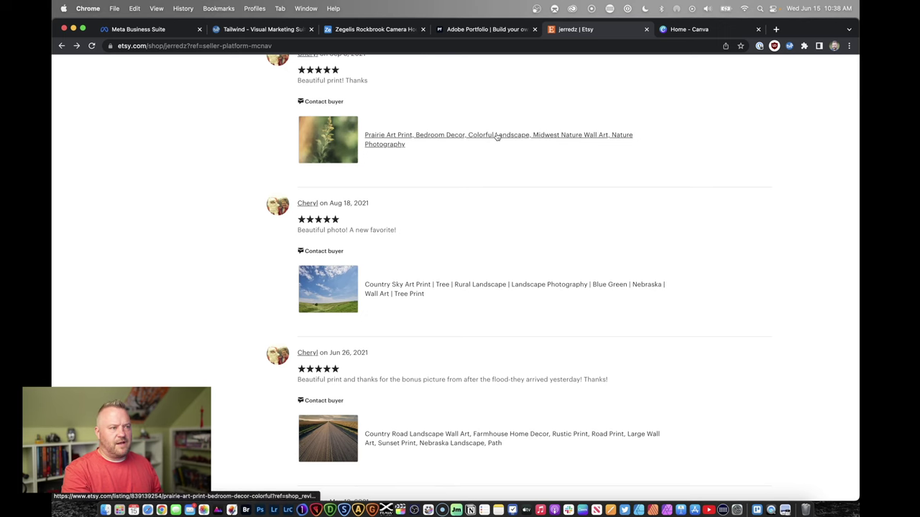
scroll(530, 214, down, 2)
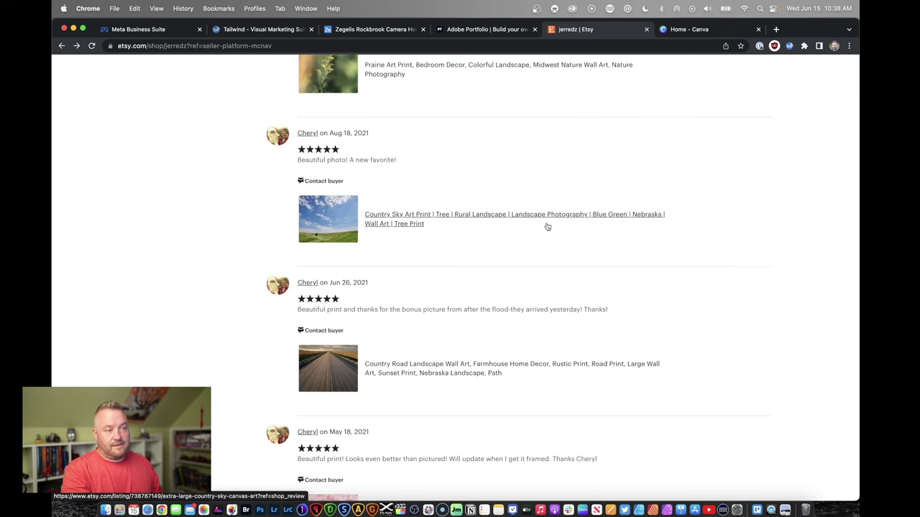
scroll(503, 233, down, 3)
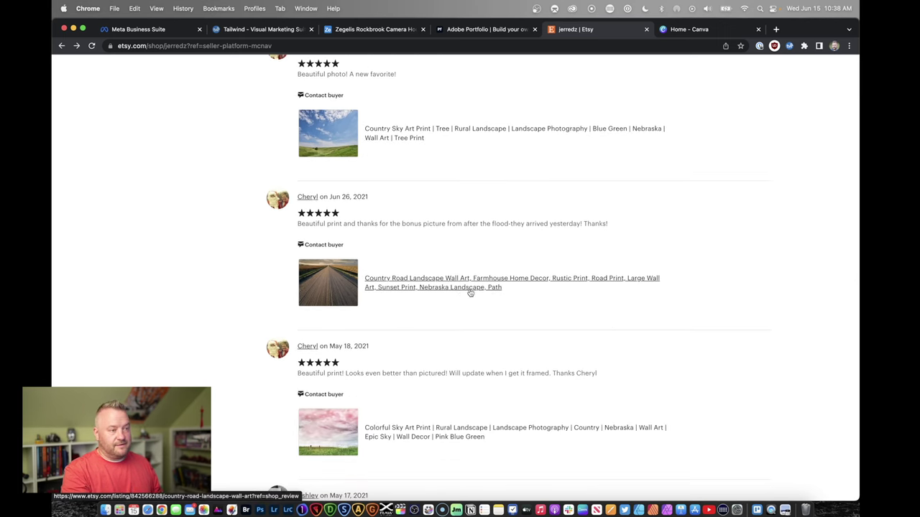
scroll(467, 302, down, 3)
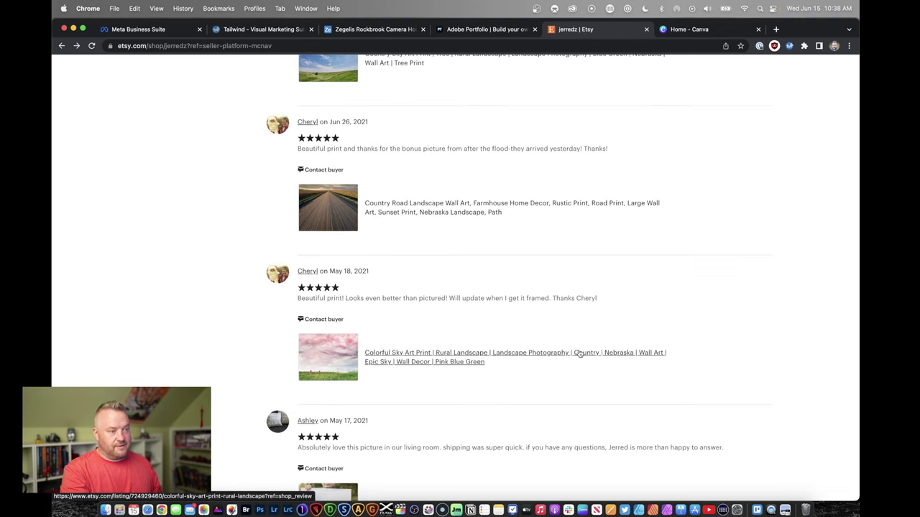
scroll(561, 349, down, 3)
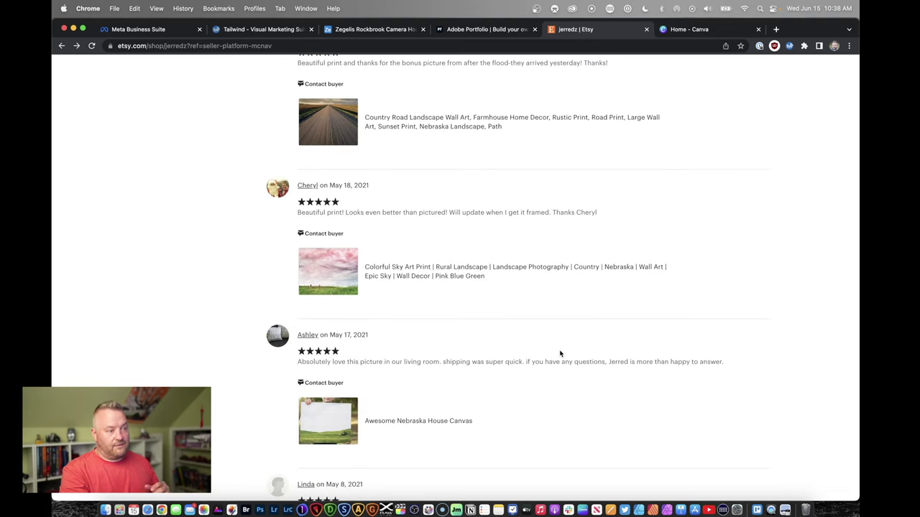
scroll(433, 380, down, 2)
scroll(488, 352, down, 5)
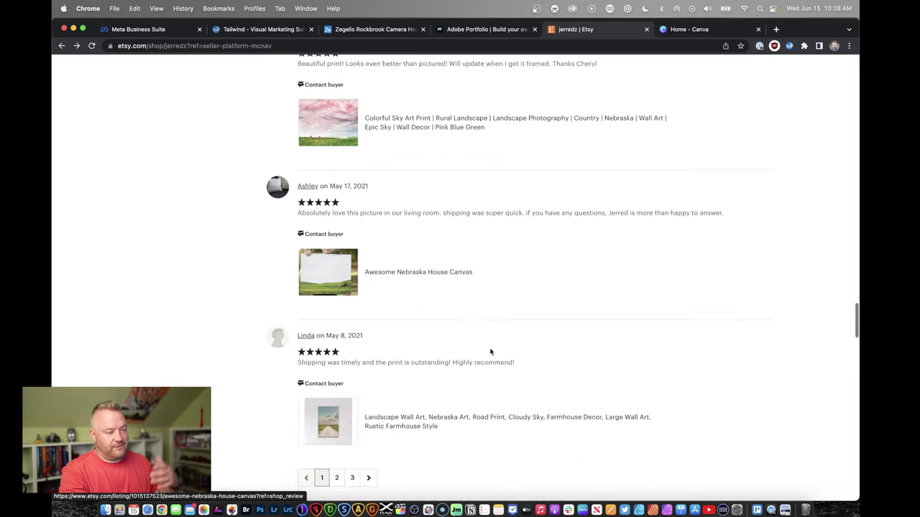
scroll(505, 384, up, 8)
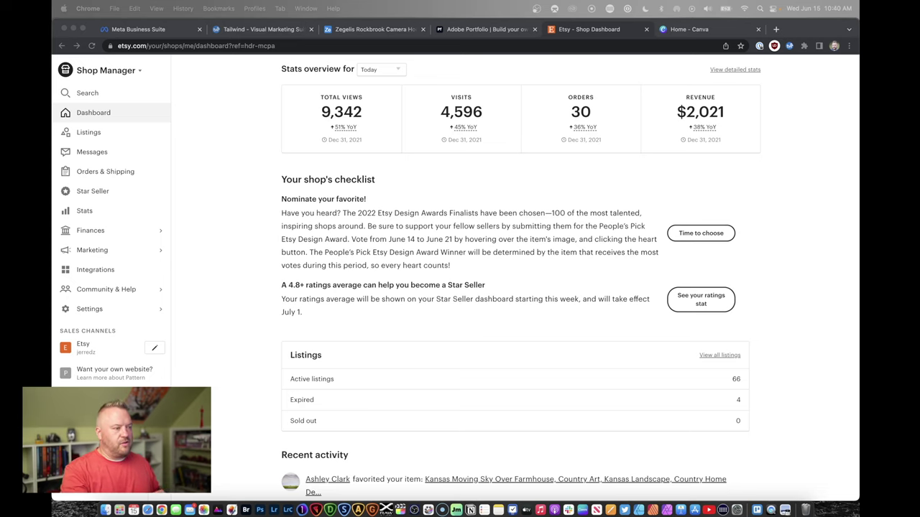
Step: Open the public Etsy shop page from Shop Manager and examine its cover banner and featured items
click(164, 324)
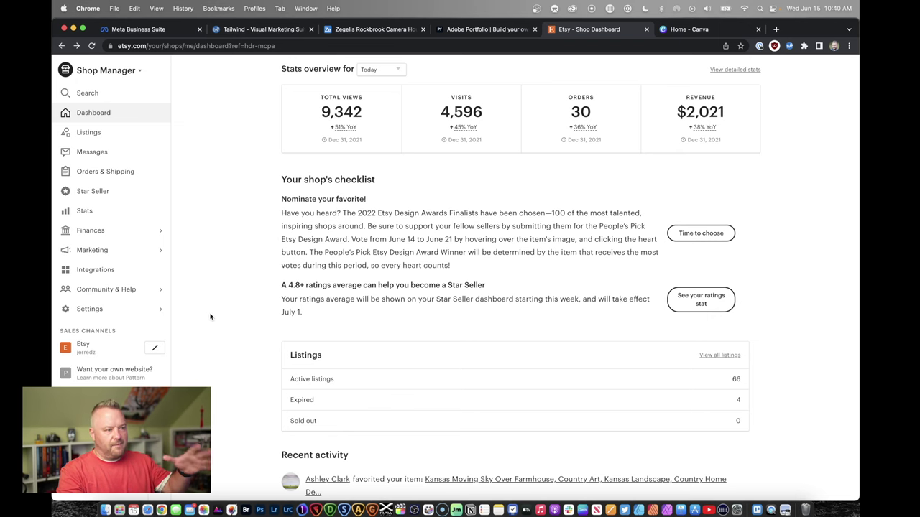
click(114, 348)
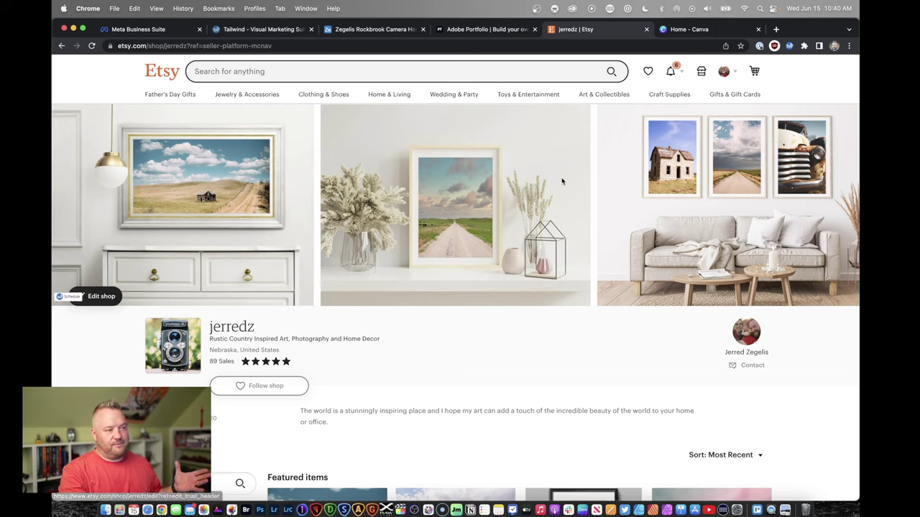
scroll(356, 305, down, 3)
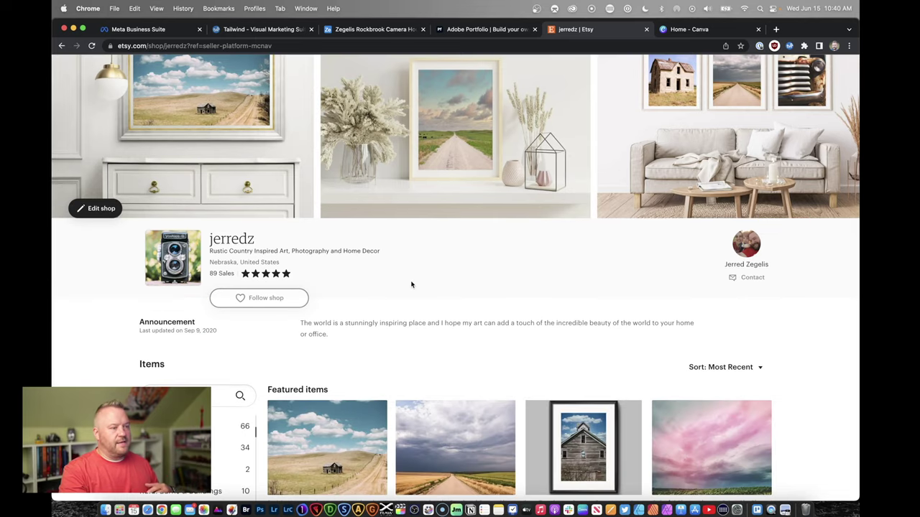
scroll(413, 286, down, 3)
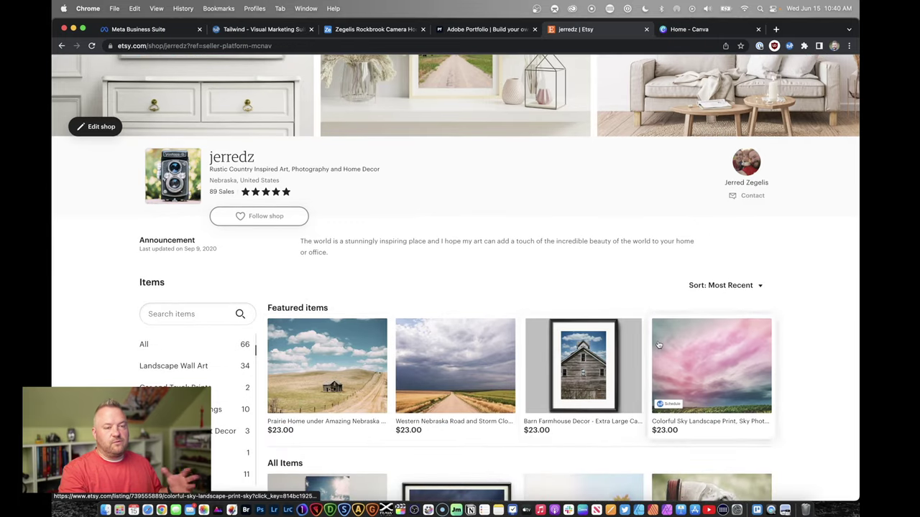
scroll(446, 363, up, 3)
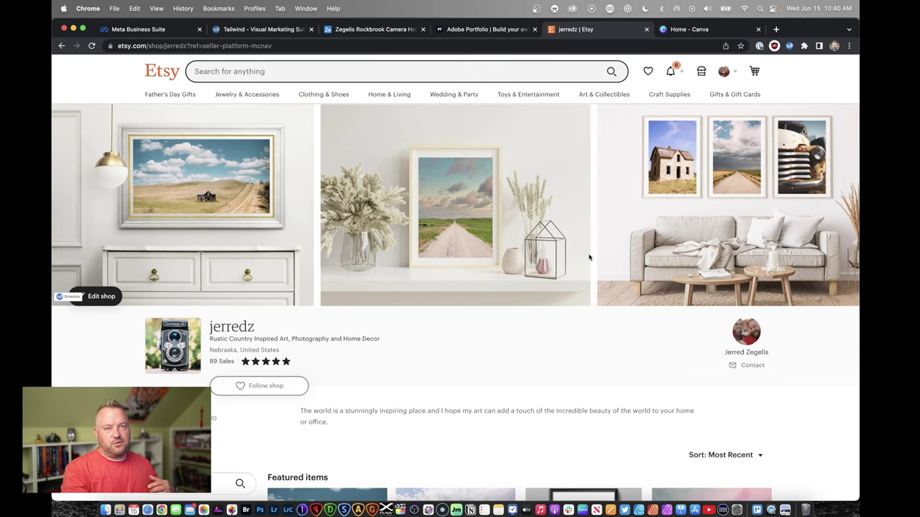
click(712, 33)
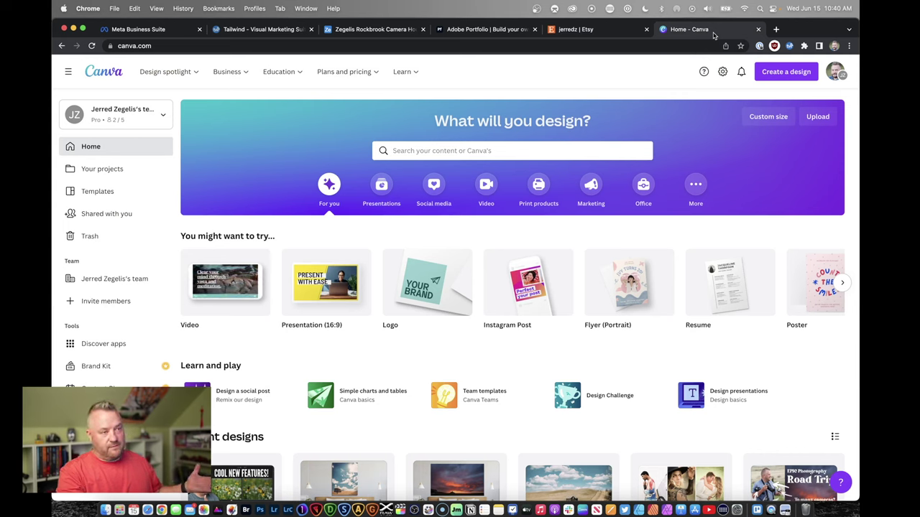
click(584, 30)
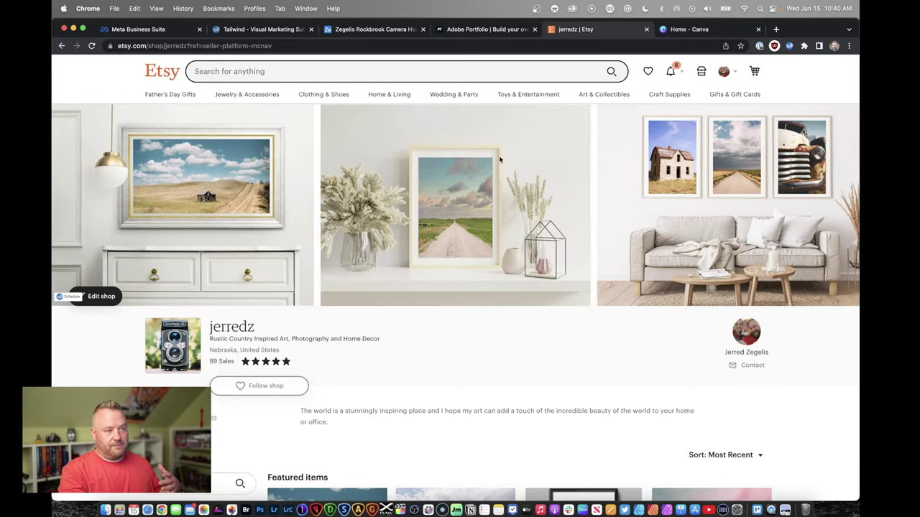
click(679, 30)
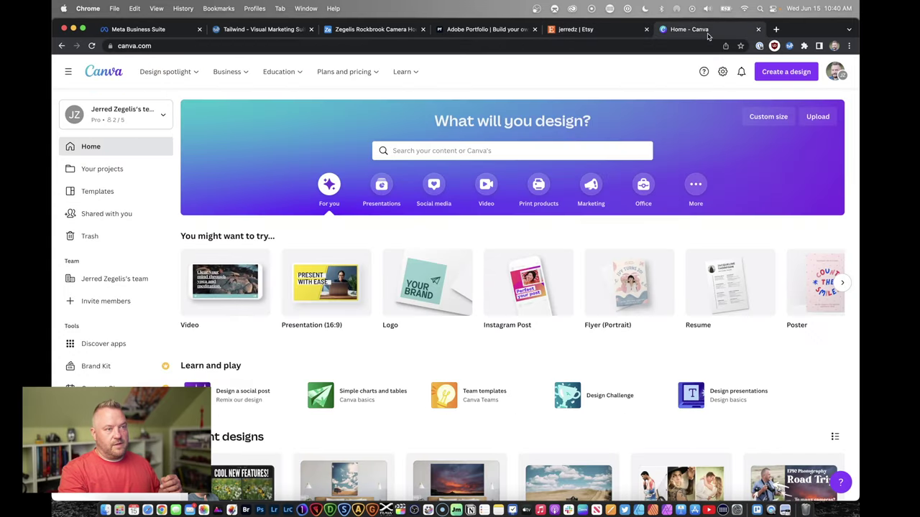
click(586, 30)
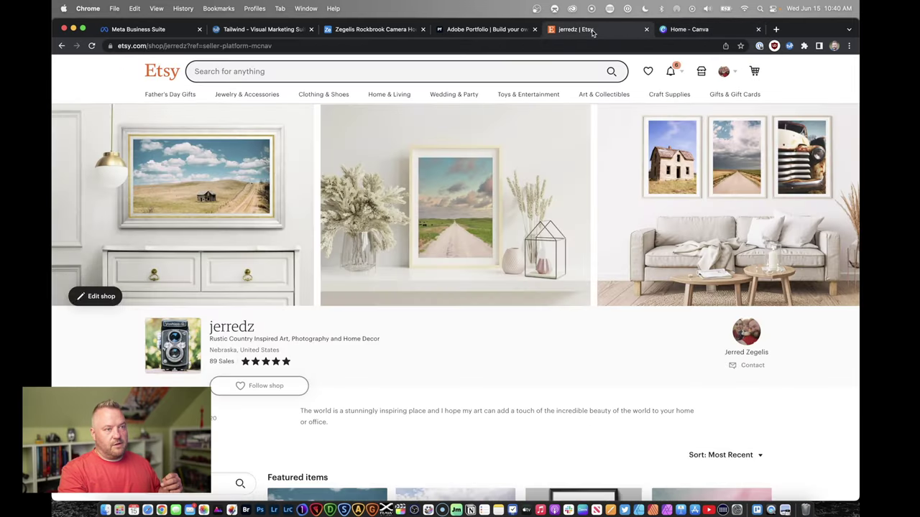
Step: Switch to Canva and create a blank Etsy Shop Cover design
click(699, 30)
click(785, 72)
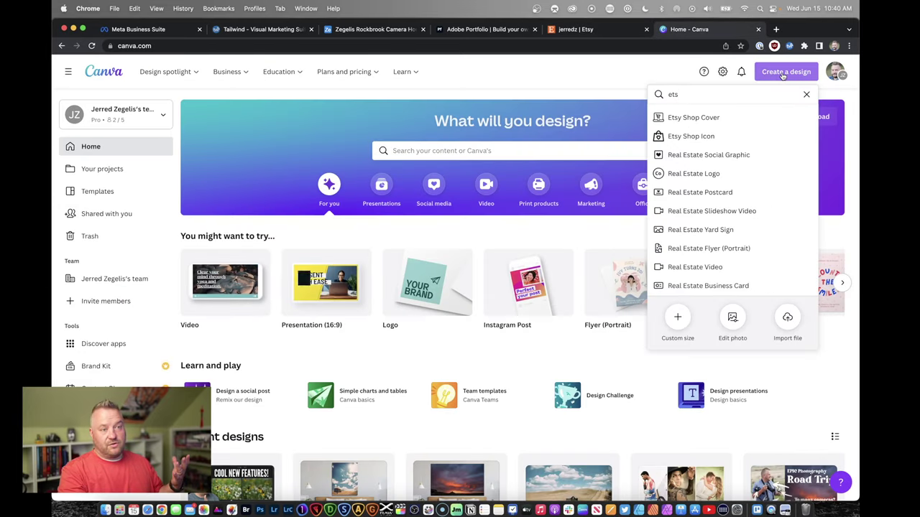
click(807, 94)
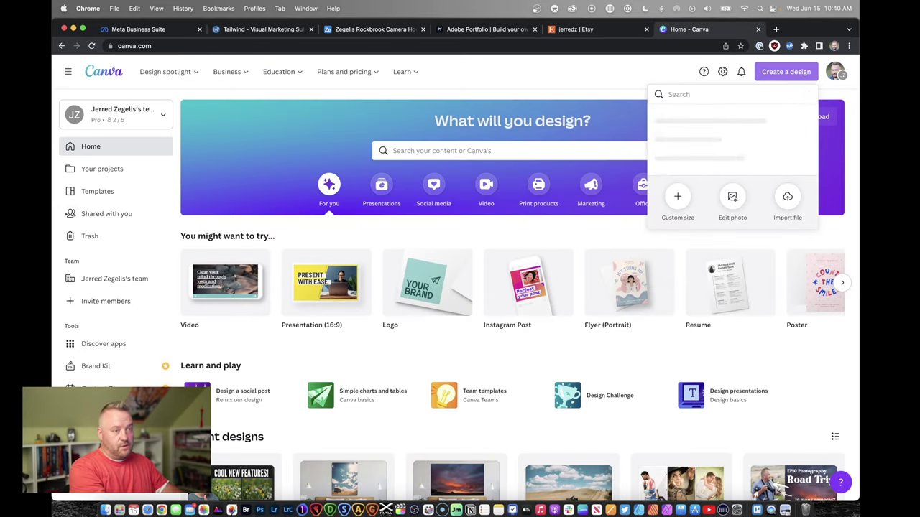
text(etsu)
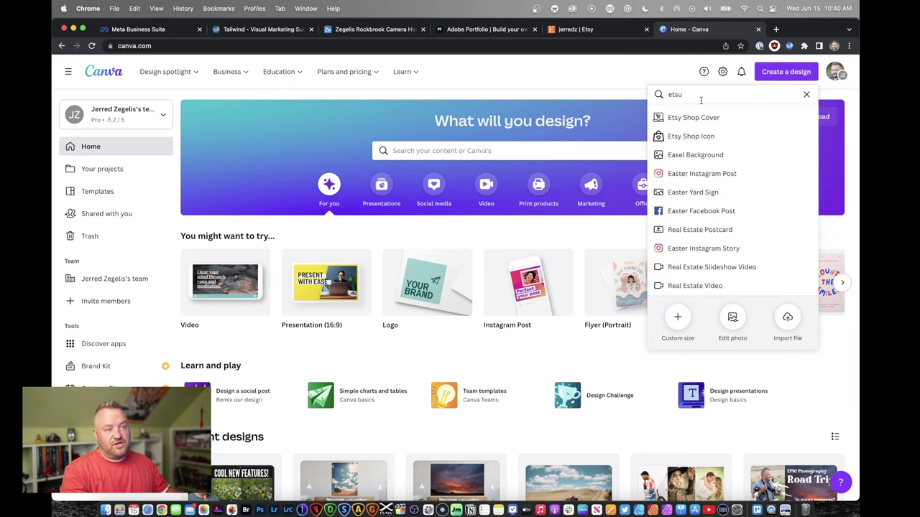
click(702, 115)
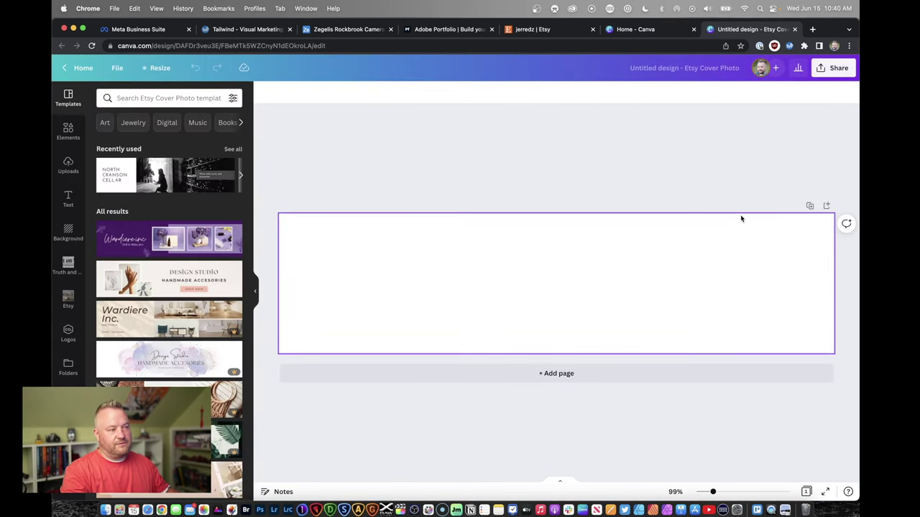
Step: Search the elements for "frame mockup bedroom" and place the bedroom photo with two blank wall frames on the banner
click(70, 129)
click(143, 98)
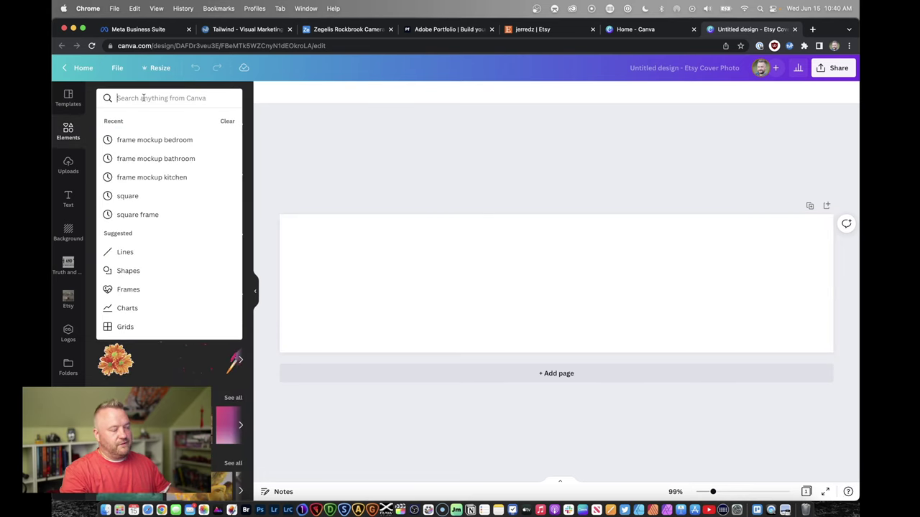
text(frame)
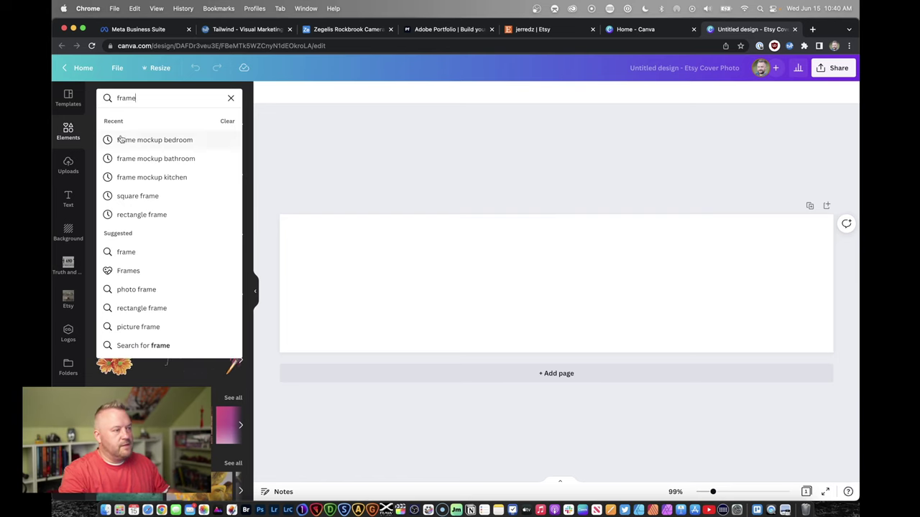
click(148, 139)
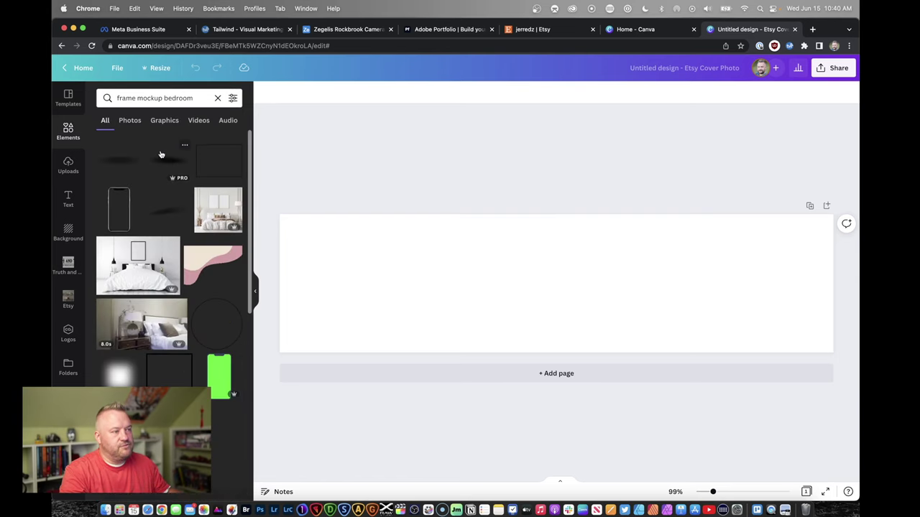
drag(218, 207, 314, 239)
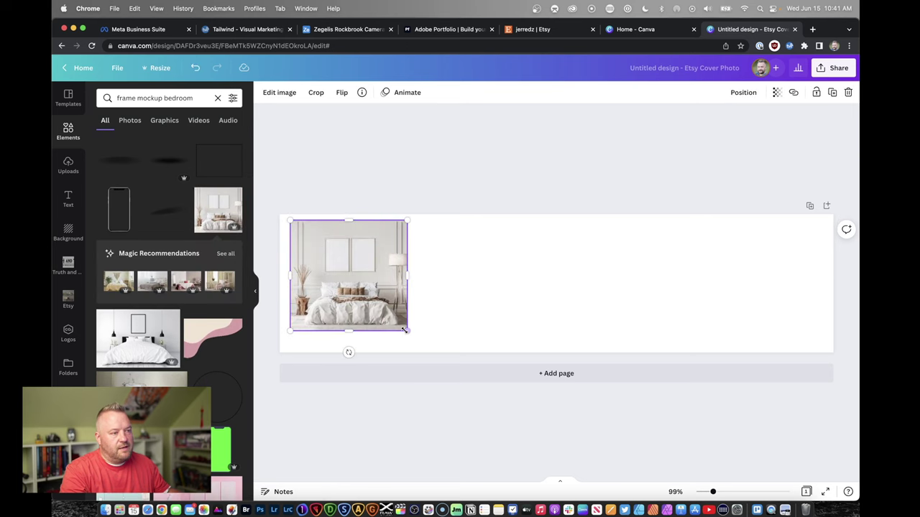
Step: Enlarge the bedroom mockup and align it with the banner's left edge so it fills the full banner height
drag(406, 330, 433, 354)
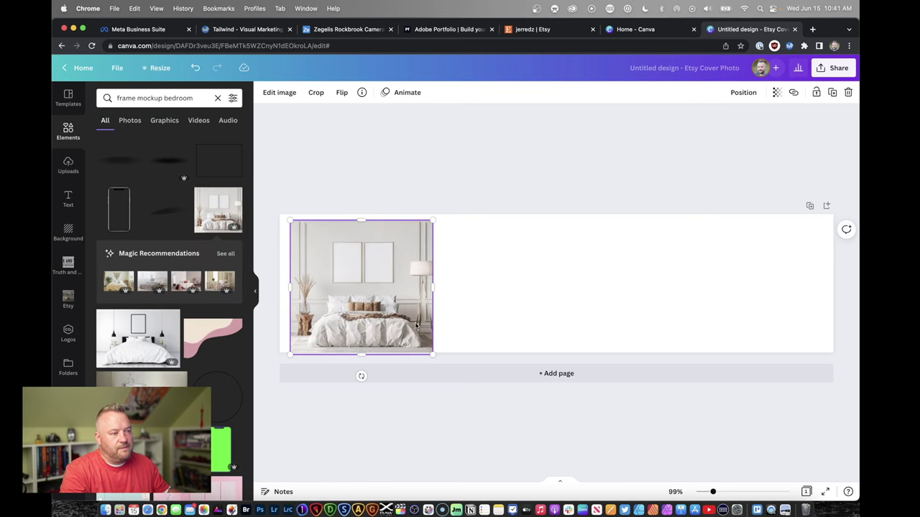
drag(433, 221, 443, 209)
drag(407, 240, 399, 242)
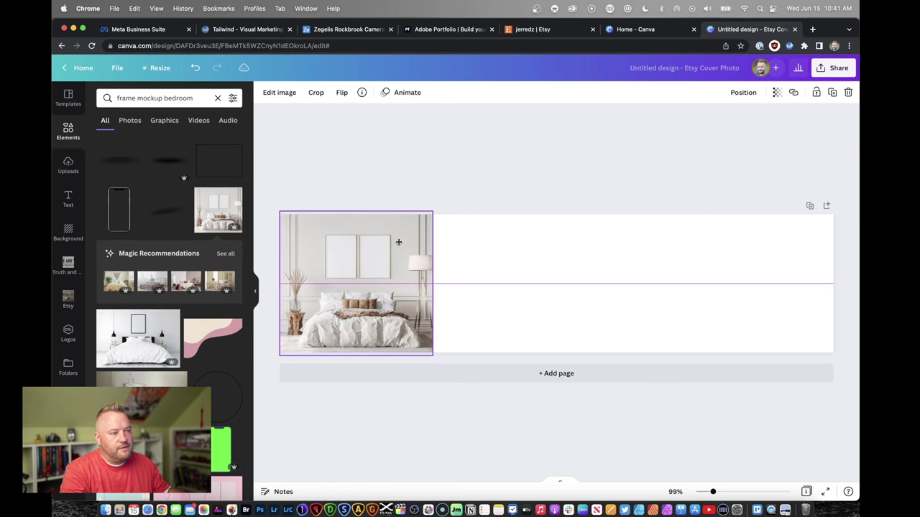
drag(432, 212, 453, 192)
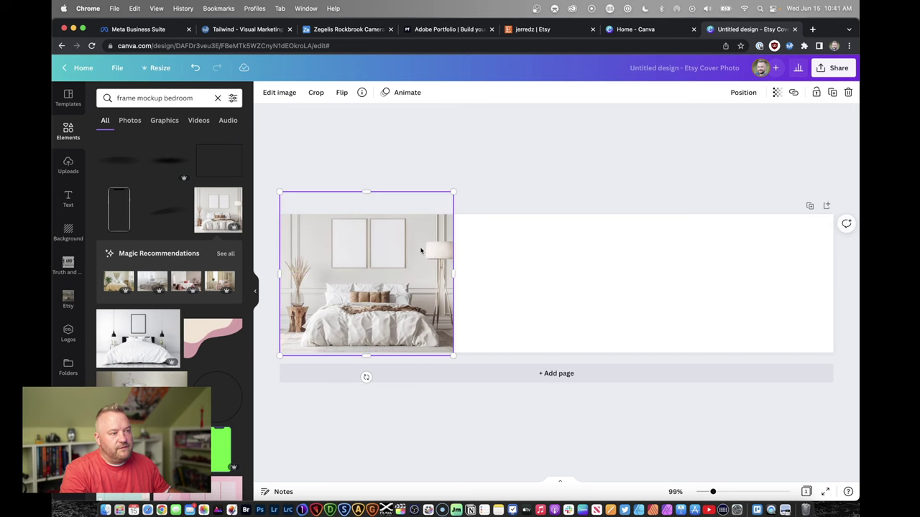
drag(421, 250, 421, 255)
Step: Add the uploaded cowboy boot photo and scale it to fit inside the left blank frame above the bed
click(72, 172)
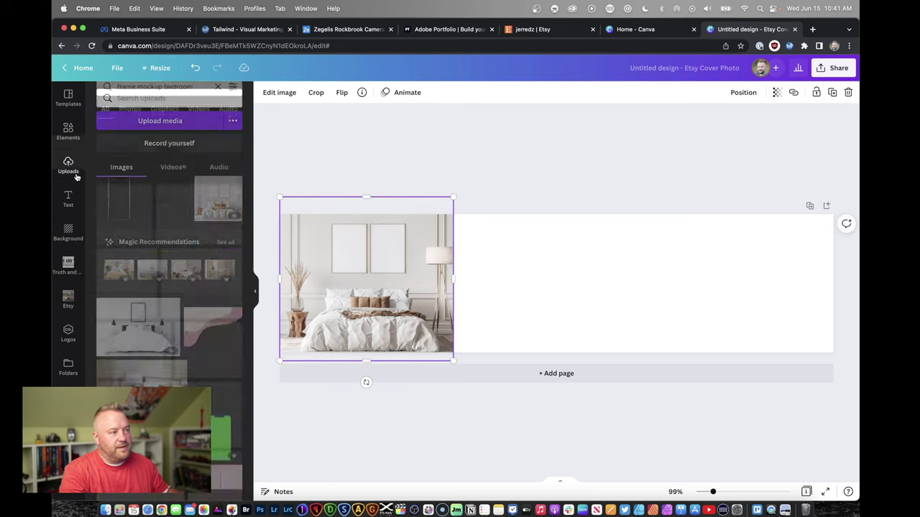
scroll(111, 269, down, 8)
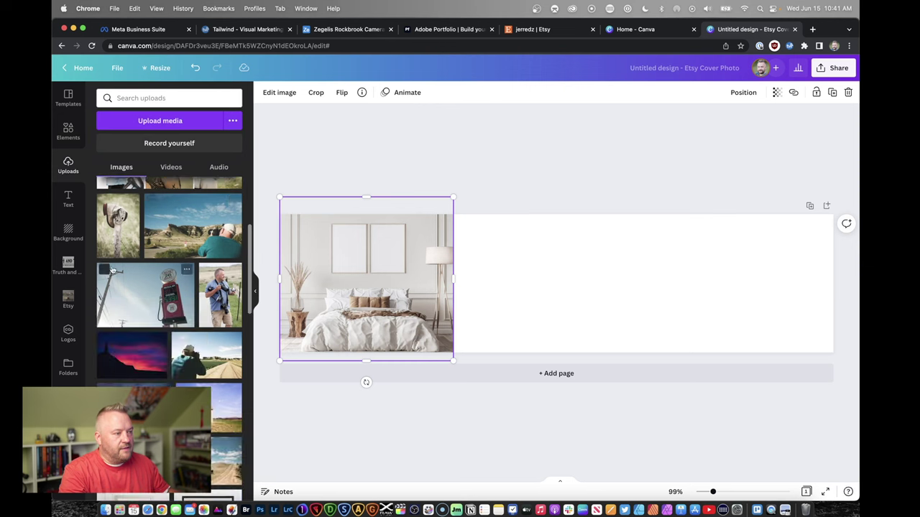
drag(119, 229, 372, 248)
drag(401, 325, 357, 265)
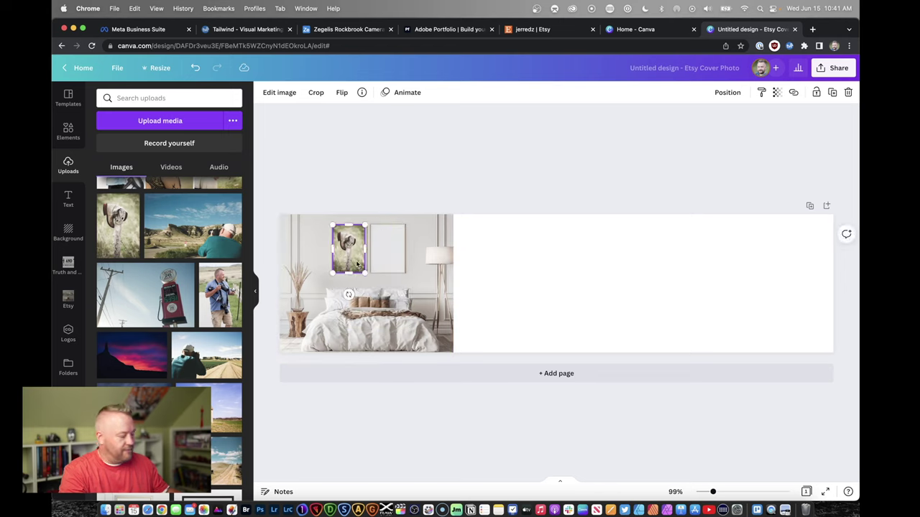
click(397, 212)
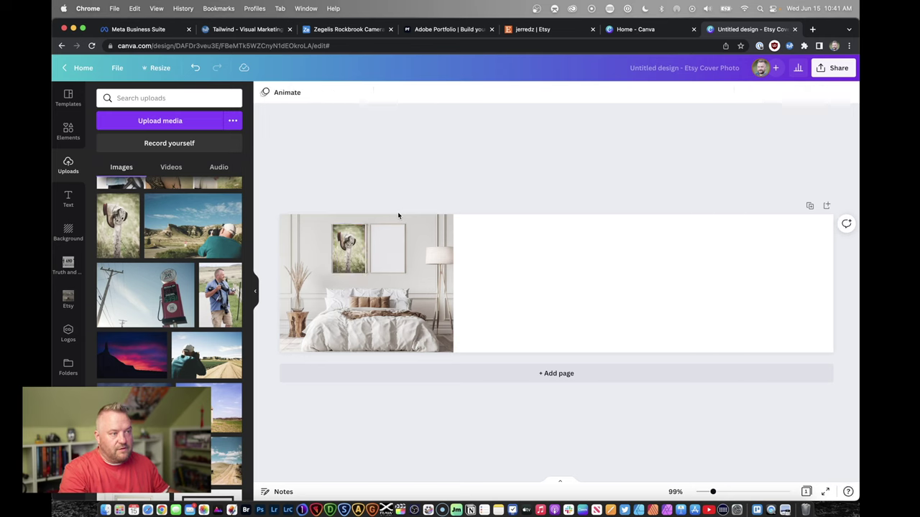
click(363, 230)
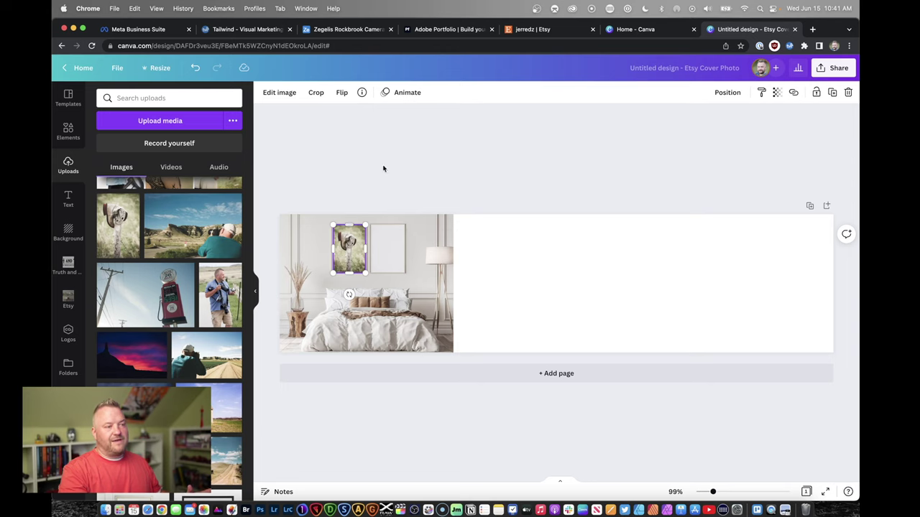
Step: Compare the banner with the existing cover on the Etsy shop page, returning to the Canva design
click(651, 29)
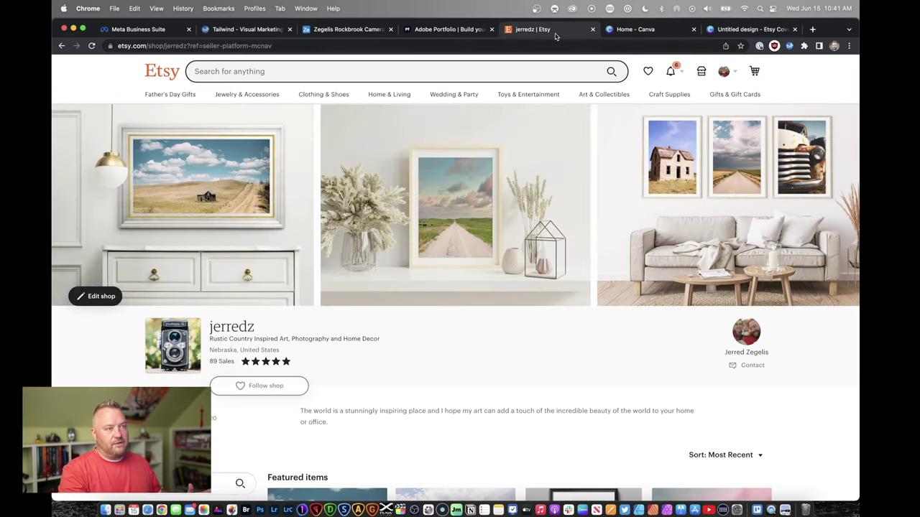
key(ctrl+shift+Tab)
click(700, 32)
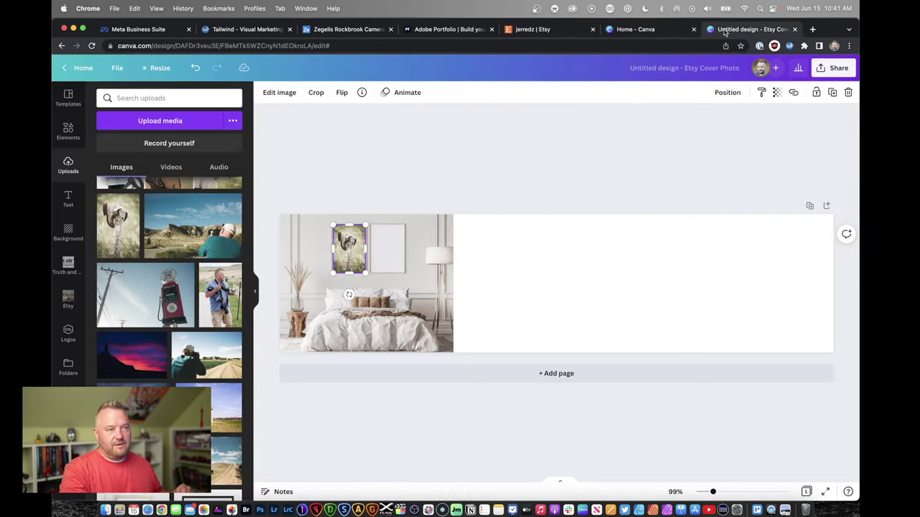
Step: Open the recent "extra large vertical canvas" design, view its mockup and sharing options, and return to the Canva home page
click(83, 68)
scroll(433, 207, down, 3)
scroll(433, 208, down, 2)
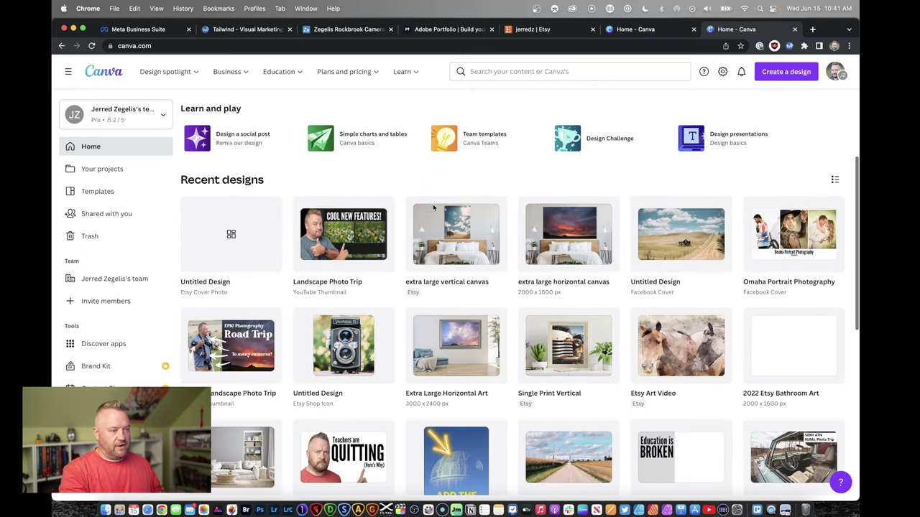
click(451, 243)
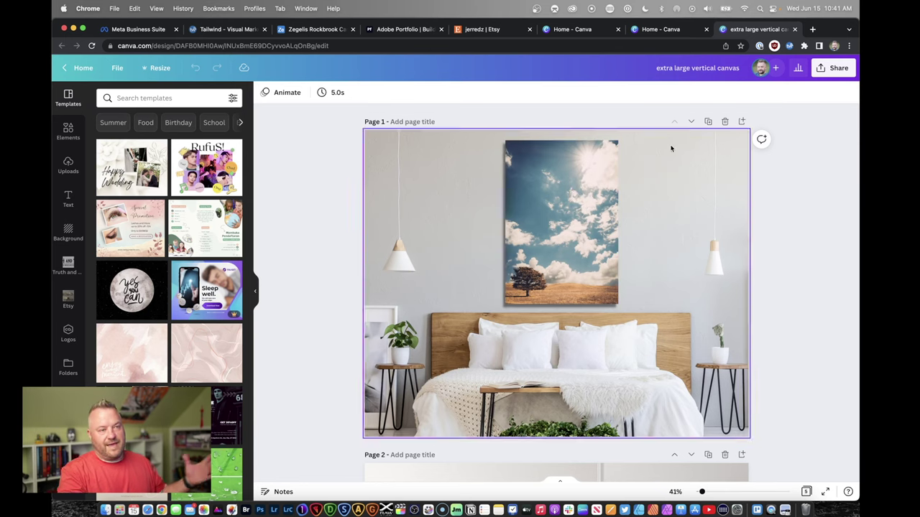
click(833, 68)
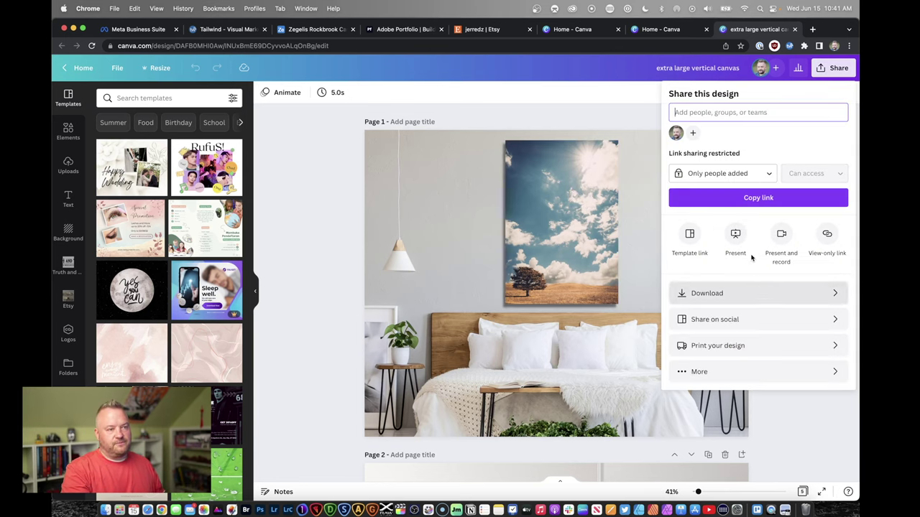
click(658, 30)
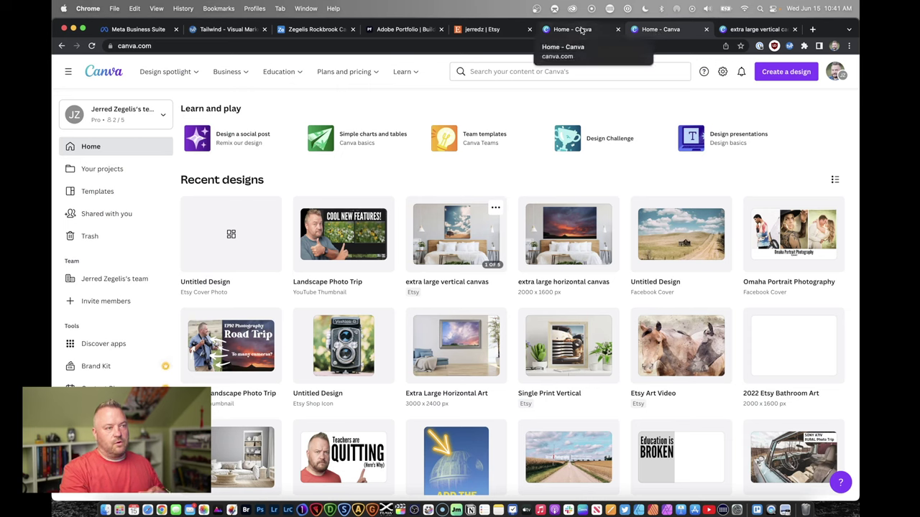
Step: Switch to Etsy, go back to the Shop Manager policy settings and read the shop policies and returns section
click(499, 35)
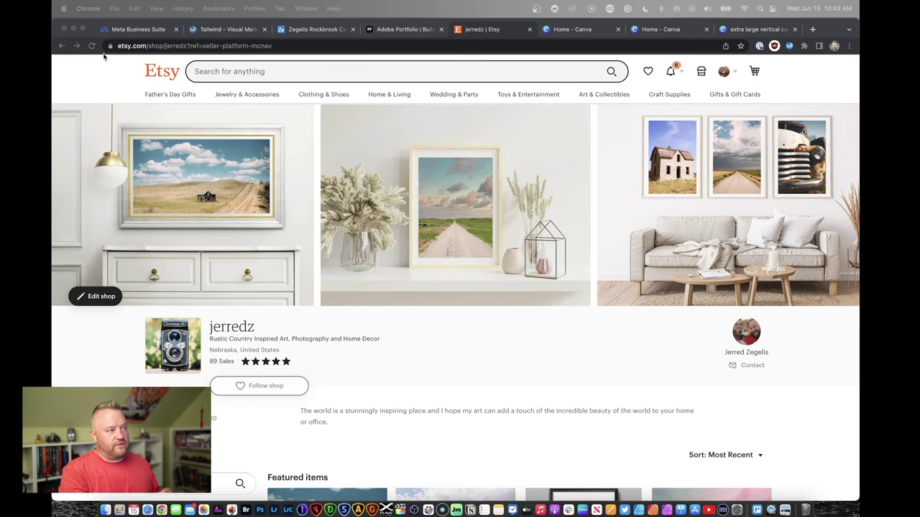
click(62, 46)
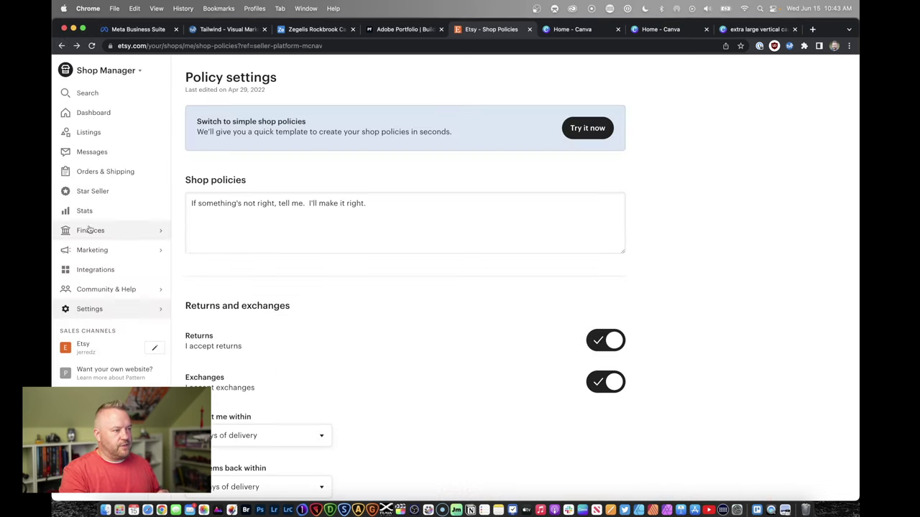
click(101, 311)
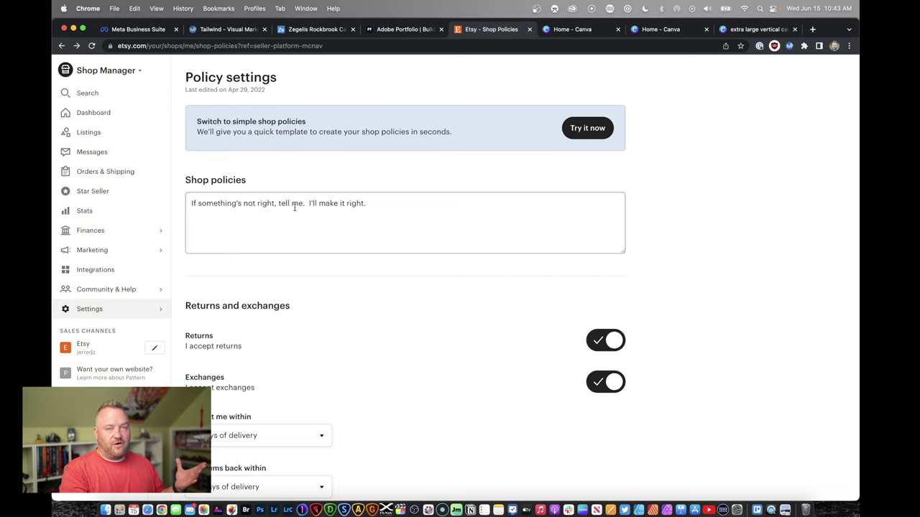
scroll(338, 207, down, 3)
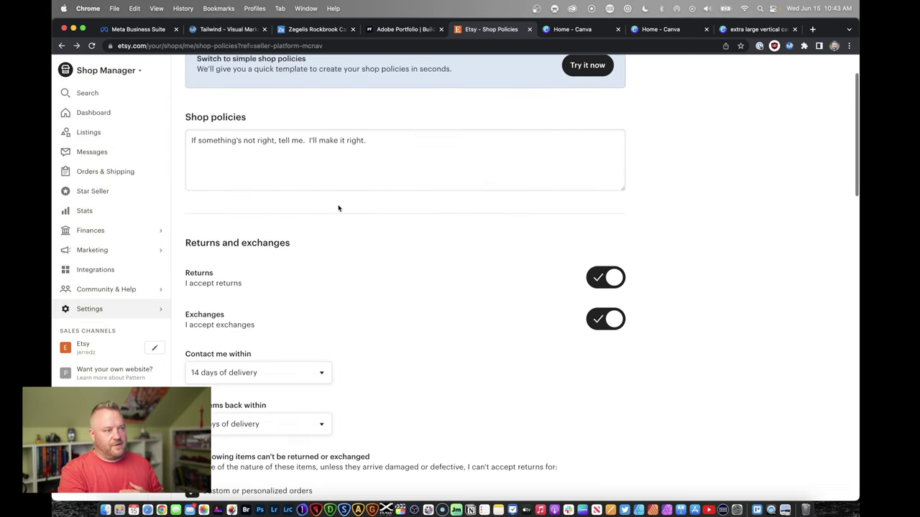
scroll(339, 208, down, 1)
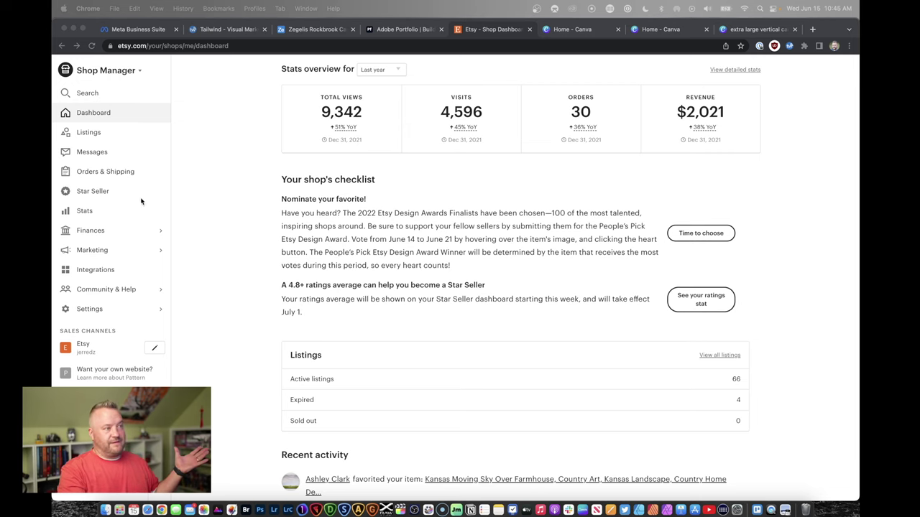
Step: Open the shop's listings in Shop Manager and look through the active prints and their stats
click(100, 133)
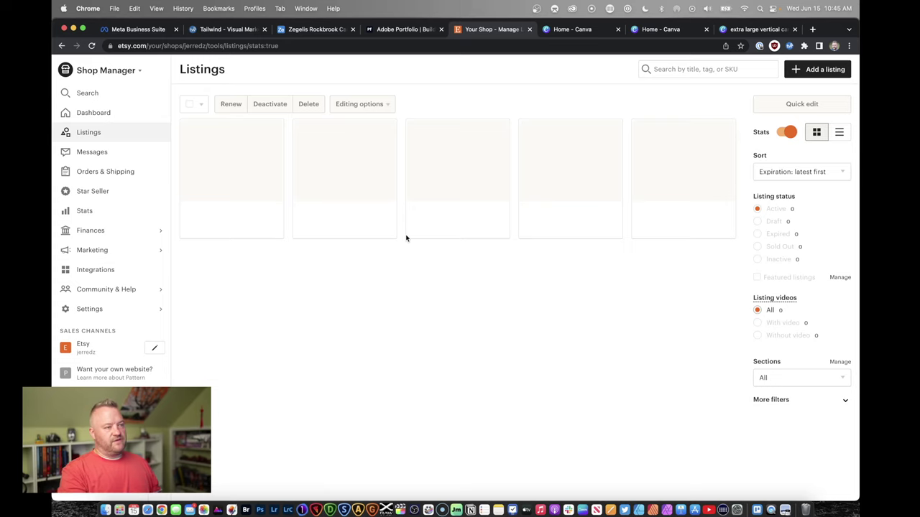
scroll(406, 238, down, 5)
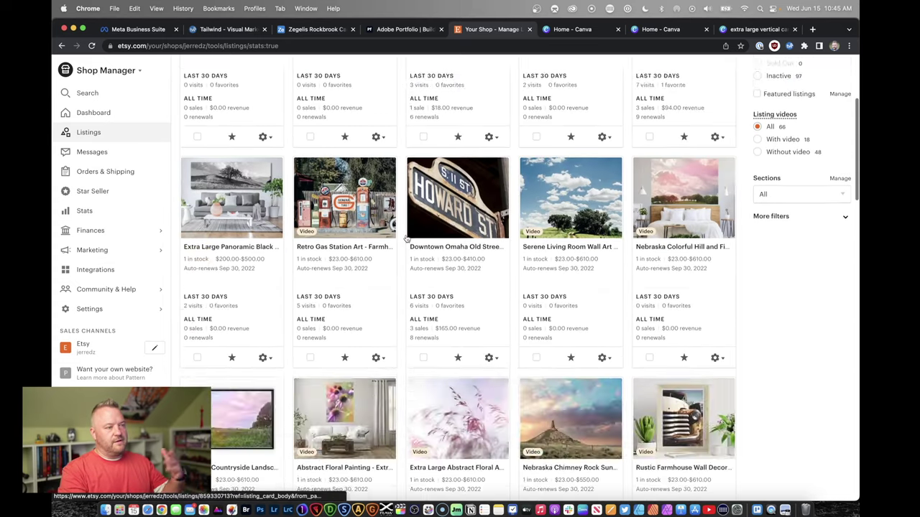
scroll(406, 238, up, 5)
scroll(398, 287, down, 12)
scroll(395, 316, up, 12)
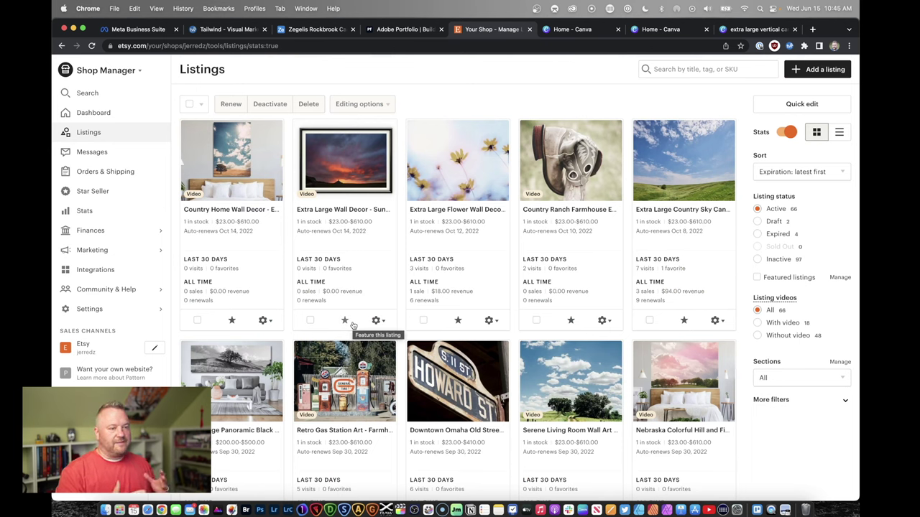
Step: Start a new listing, review its photo, video and listing details sections, and activate the empty title field
click(825, 69)
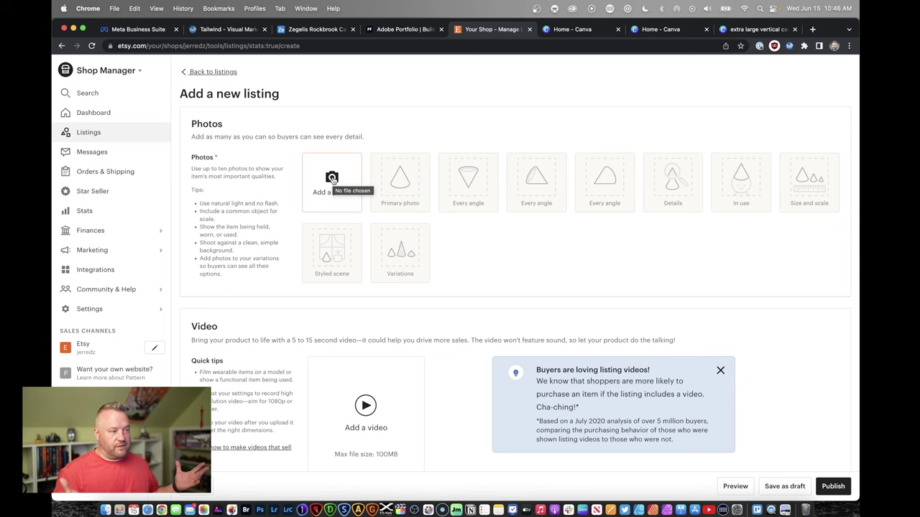
scroll(406, 193, down, 5)
scroll(511, 193, up, 4)
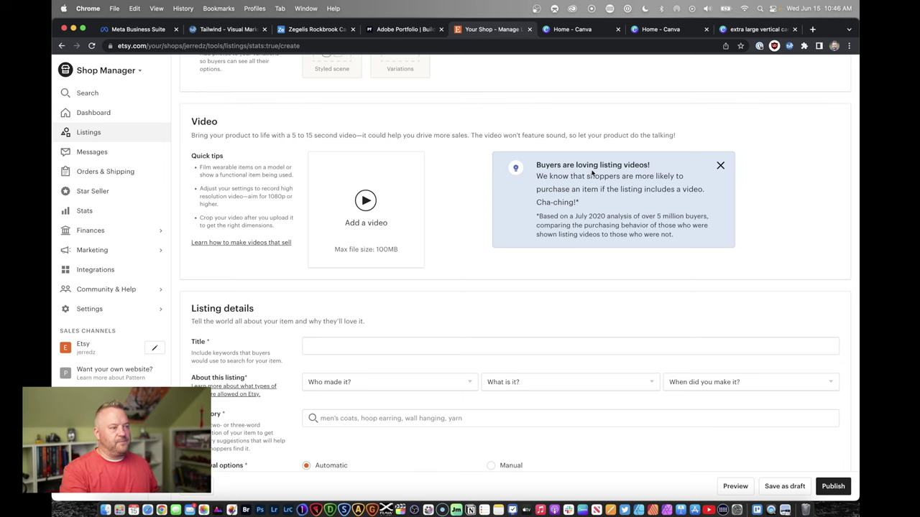
scroll(582, 179, down, 5)
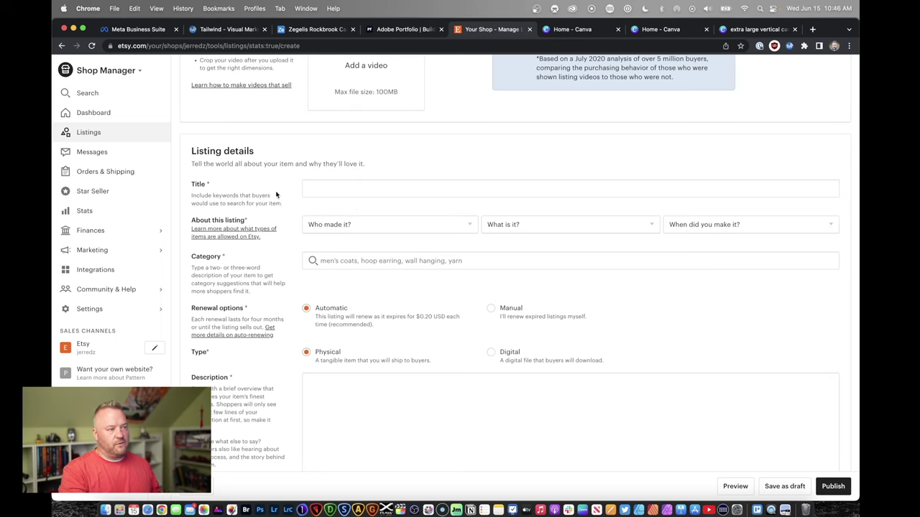
click(306, 190)
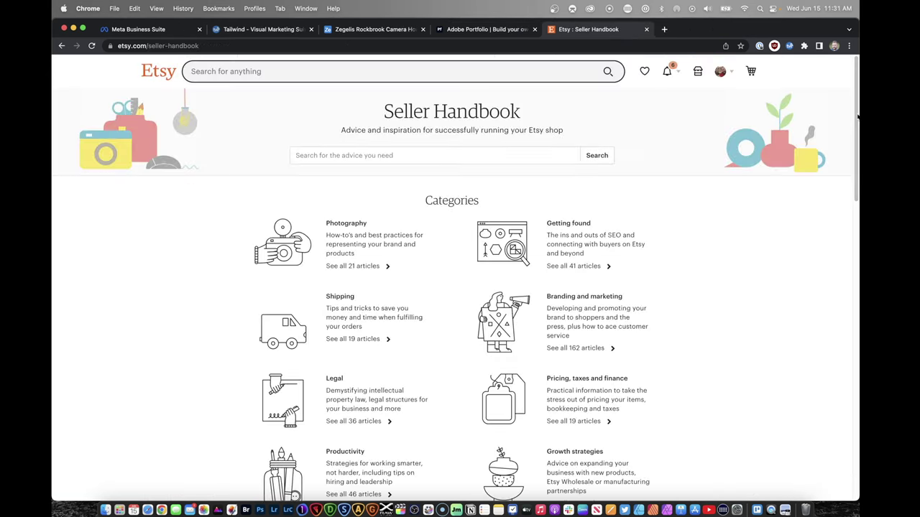
Step: Browse the Seller Handbook's Getting found category and open the article "The Ultimate Guide to Etsy Search"
scroll(857, 121, down, 3)
drag(858, 121, 853, 171)
scroll(827, 158, up, 2)
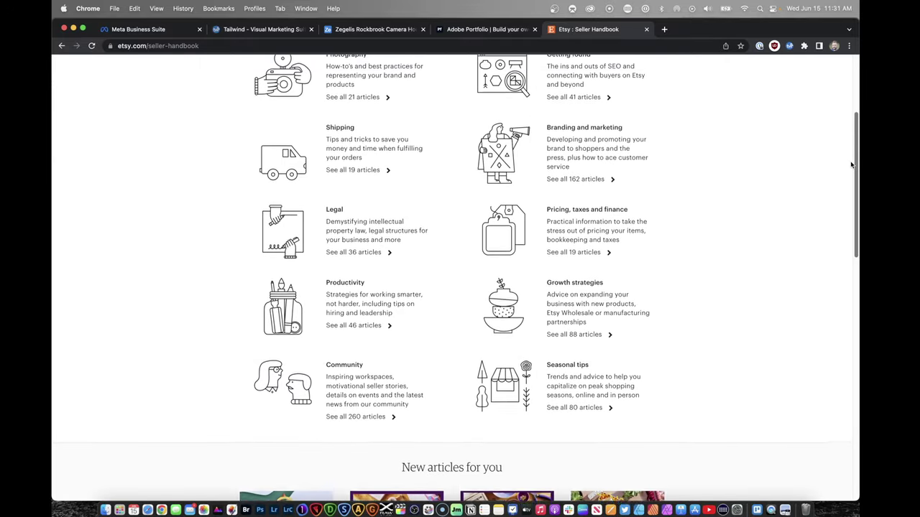
click(566, 101)
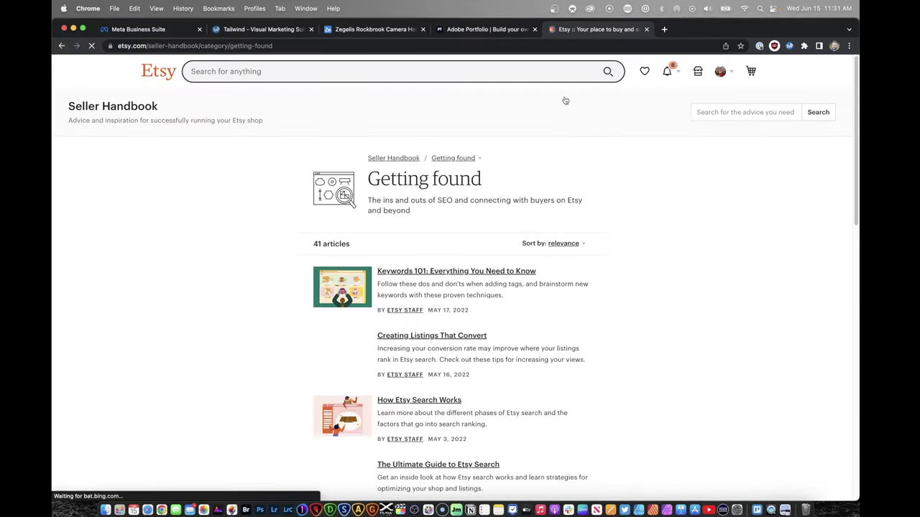
drag(858, 78, 851, 185)
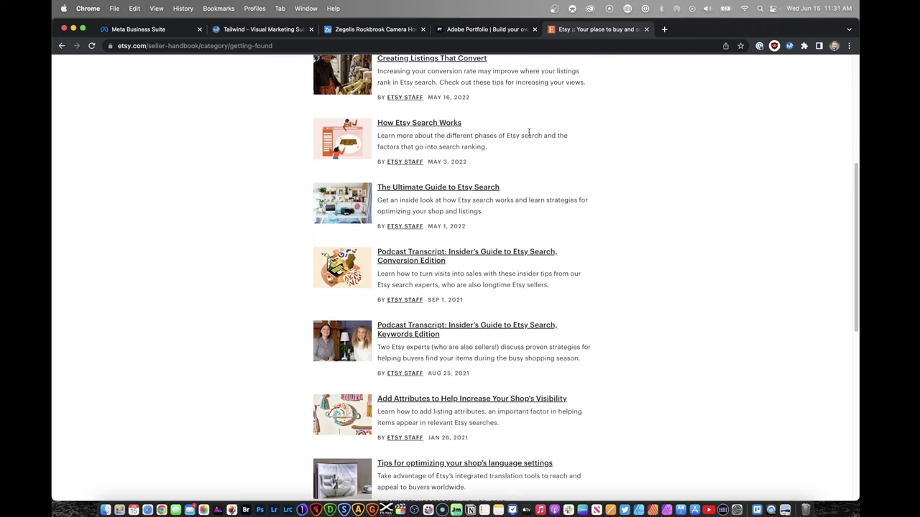
click(458, 187)
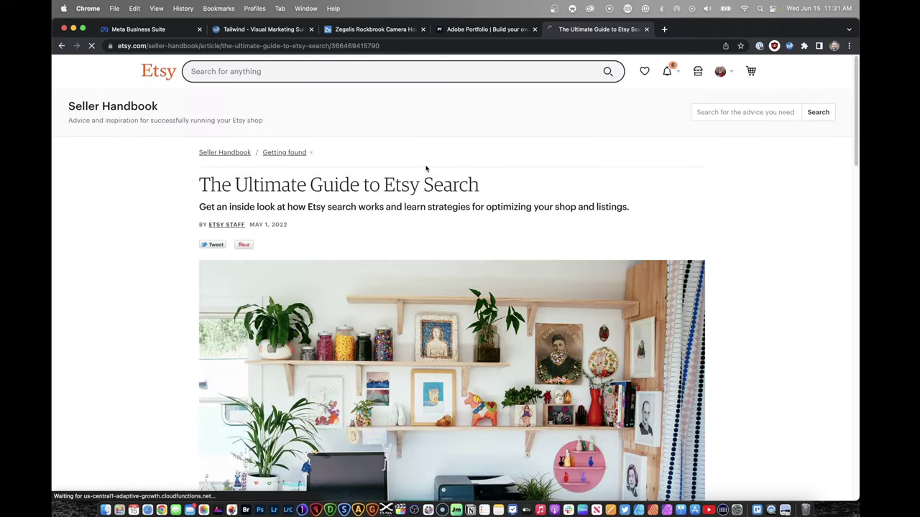
scroll(435, 168, down, 2)
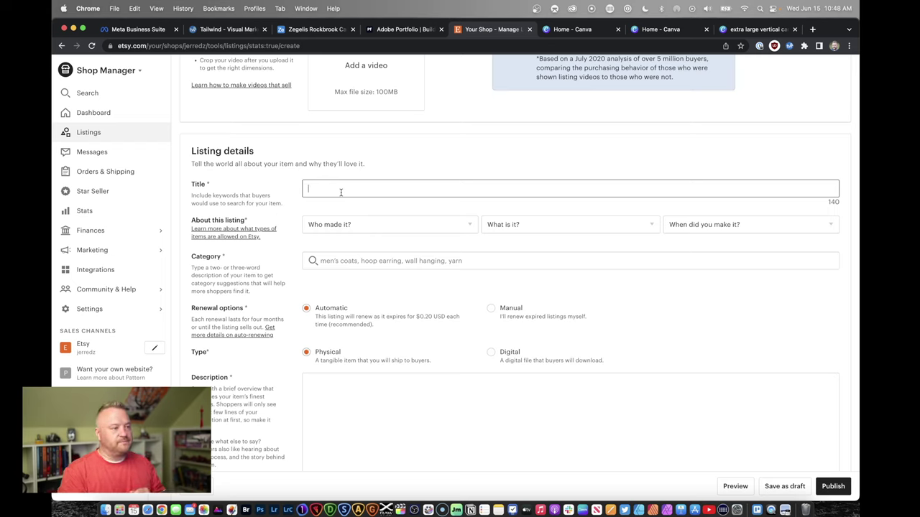
Step: Look through the new listing's choices for who made it, what it is and when it was made
click(379, 224)
click(379, 224)
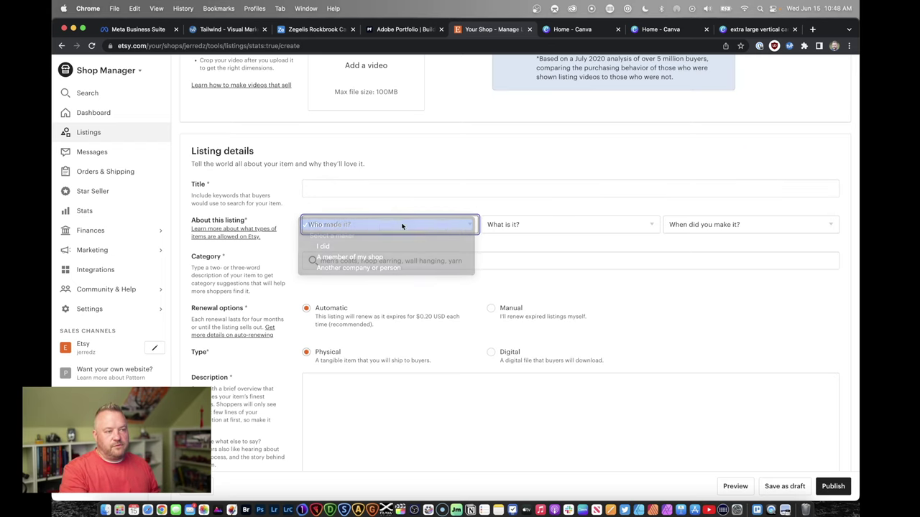
click(503, 226)
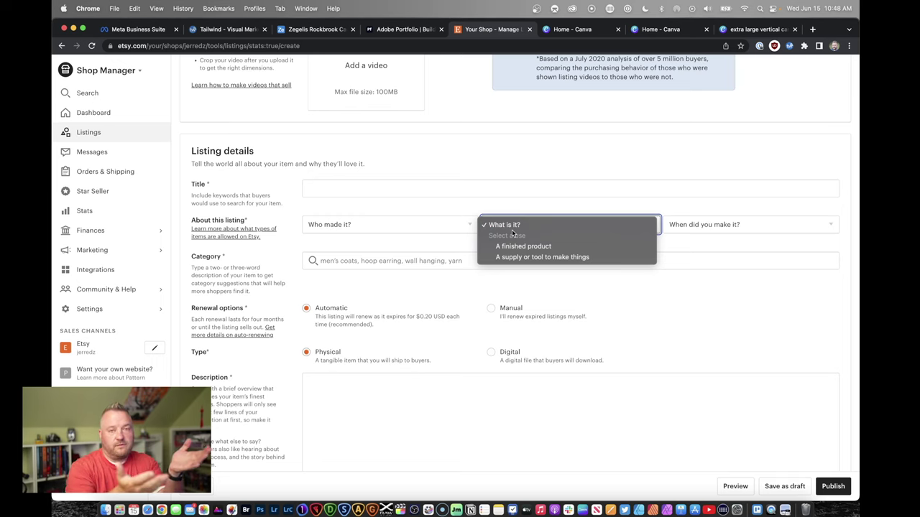
click(710, 231)
click(719, 229)
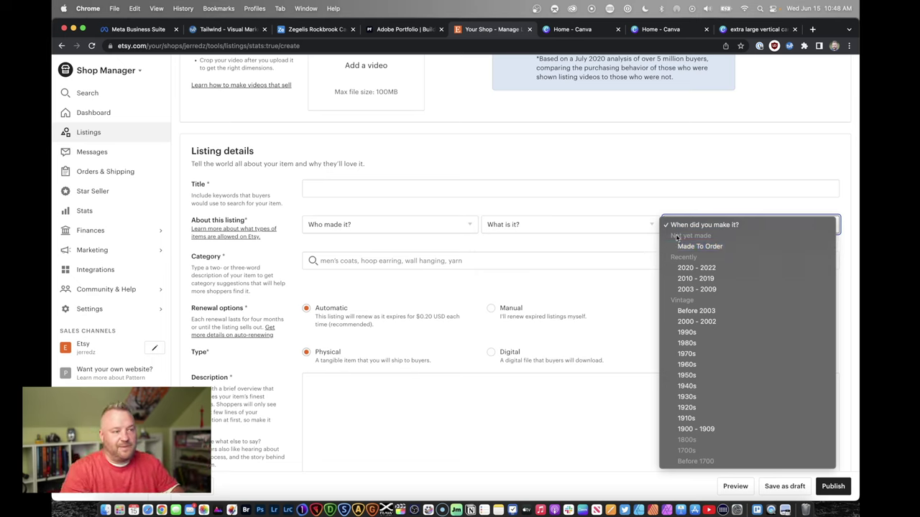
click(585, 189)
Step: Search the listing categories for "photo" and review the renewal, type, description and production partner fields
click(419, 263)
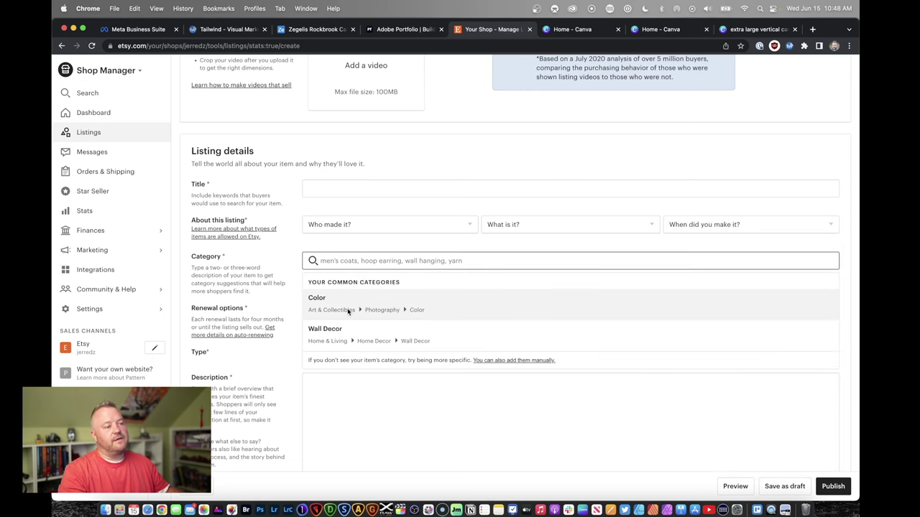
text(photo)
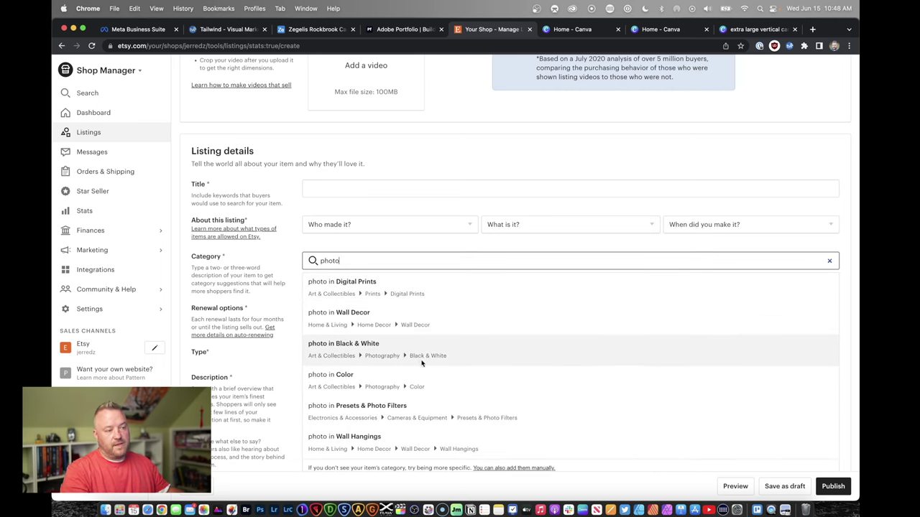
click(465, 208)
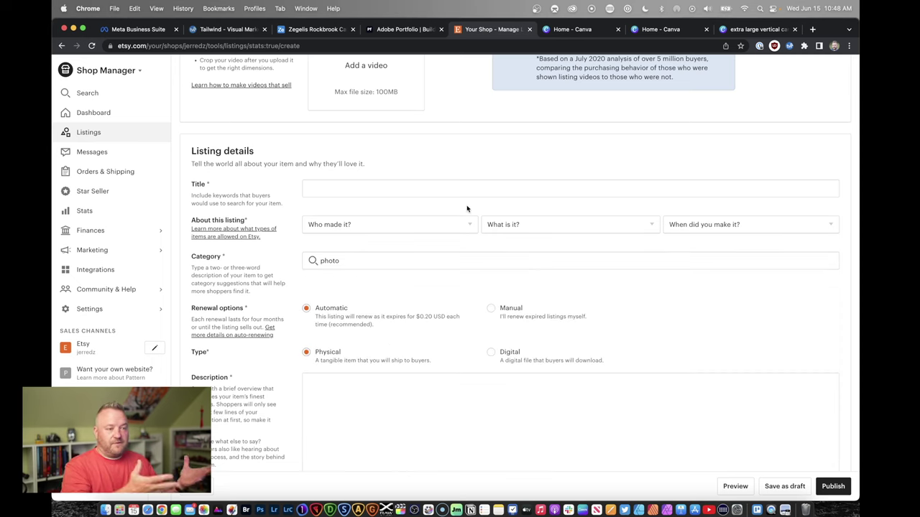
scroll(372, 256, down, 2)
scroll(373, 255, down, 1)
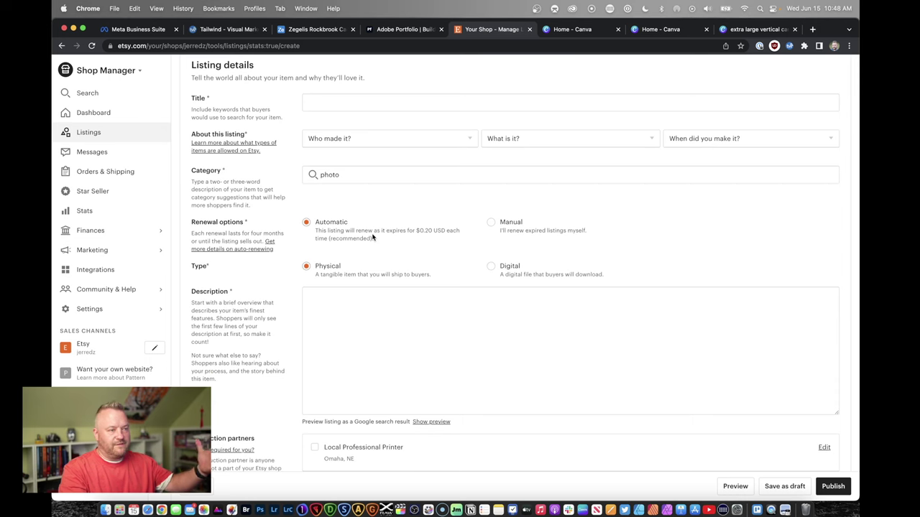
scroll(372, 235, down, 5)
scroll(371, 232, up, 3)
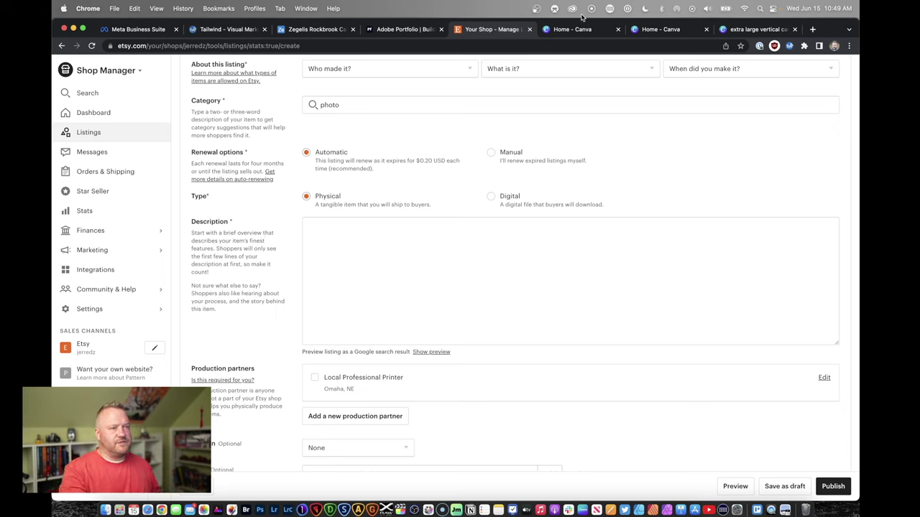
Step: Open the shop's listings in a separate browser tab and open the Country Home Wall Decor listing for editing
right_click(111, 134)
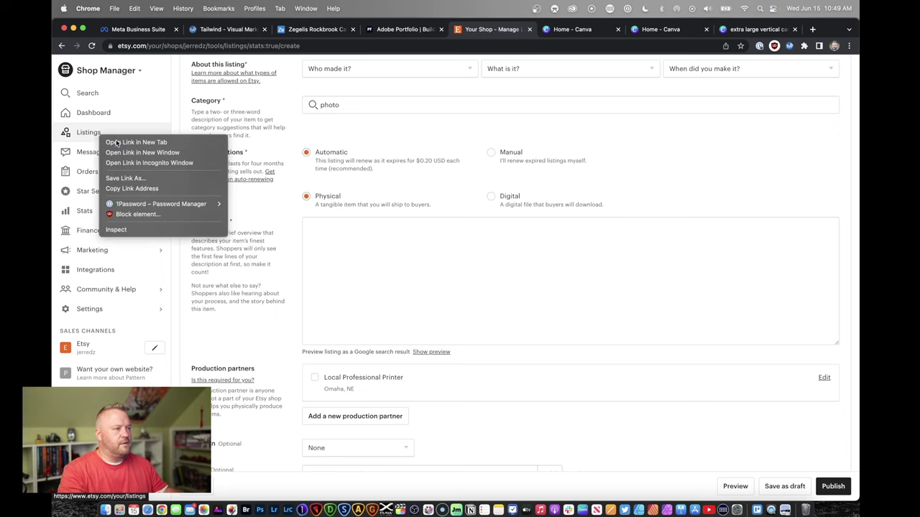
click(115, 141)
click(520, 33)
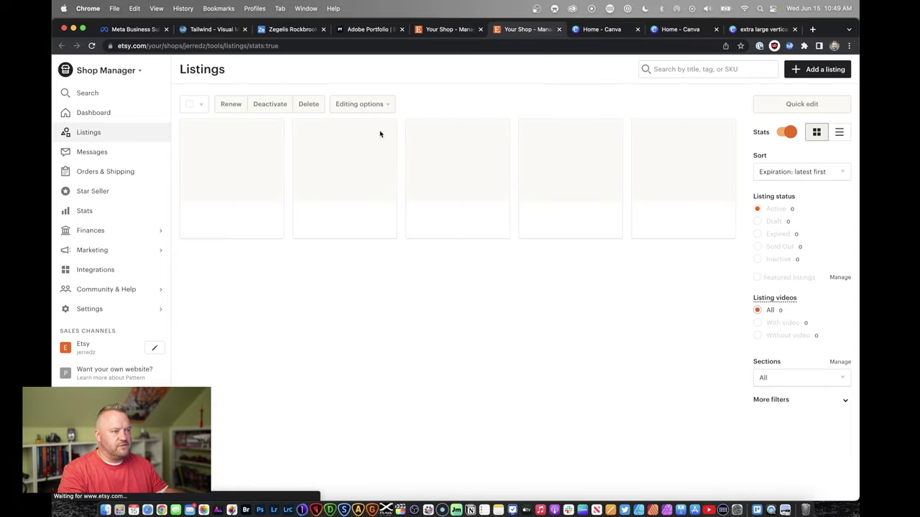
key(super+bracketleft)
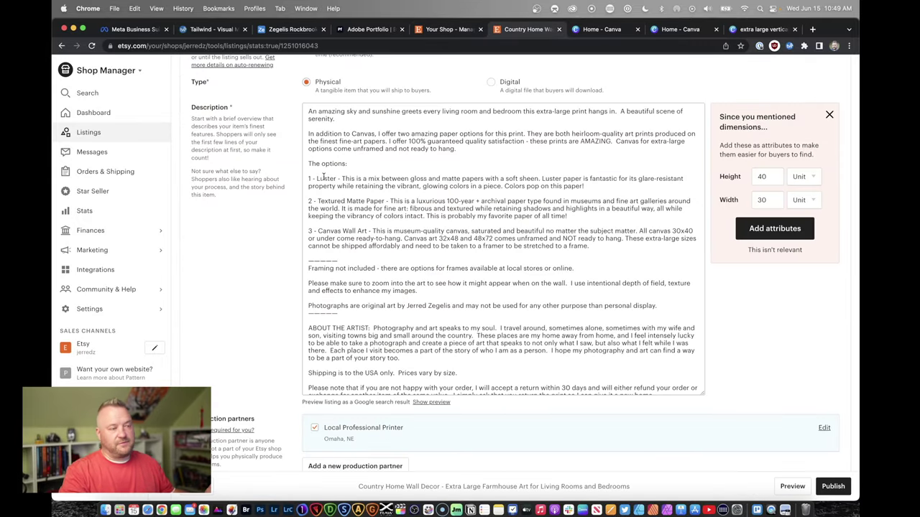
Step: Read the Country Home Wall Decor description from the paper options through the framing, artist and return notes to the ARTSKU line
drag(324, 178, 353, 186)
scroll(321, 227, down, 2)
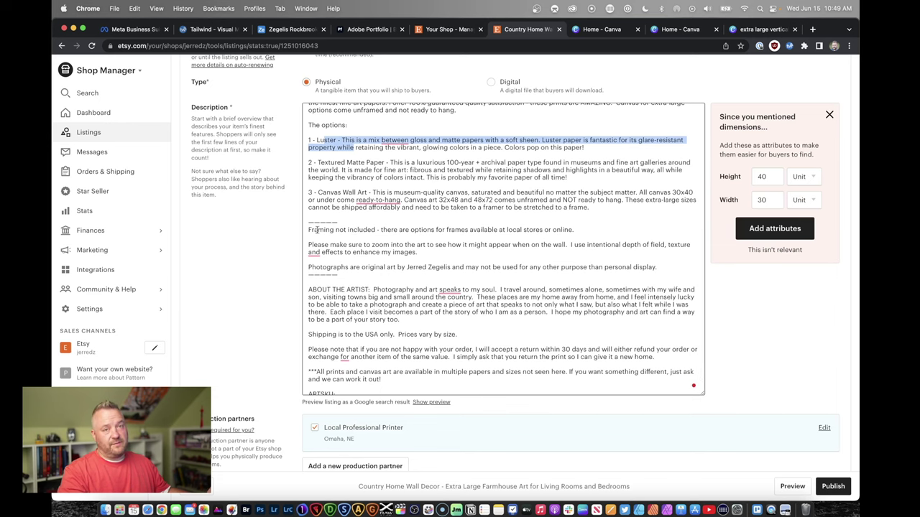
scroll(319, 229, up, 1)
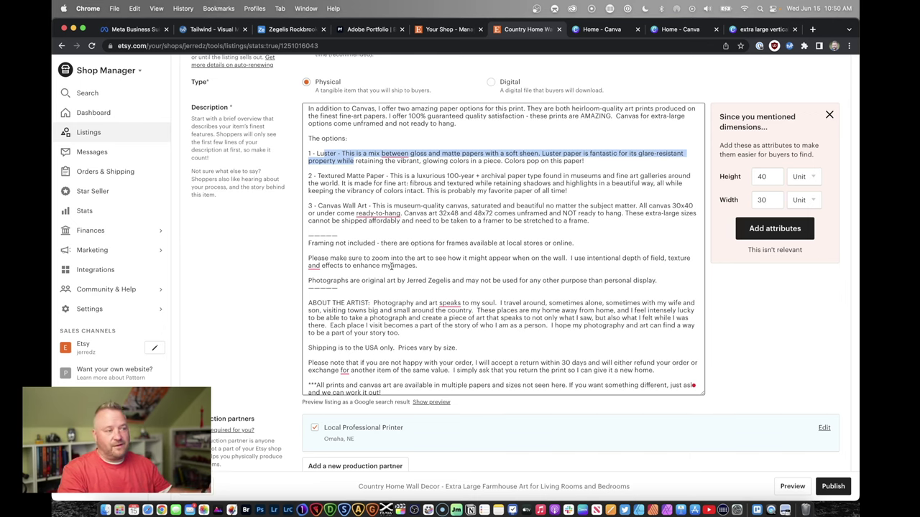
scroll(381, 277, down, 2)
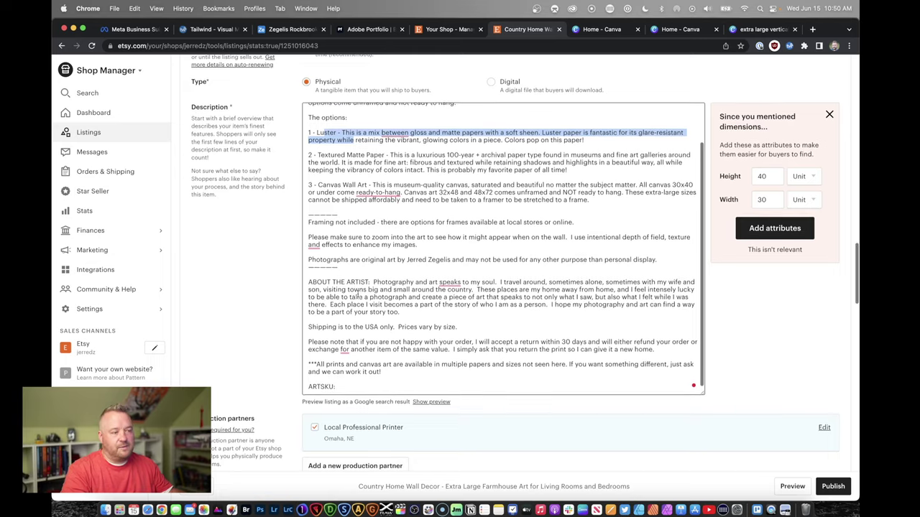
scroll(357, 294, down, 2)
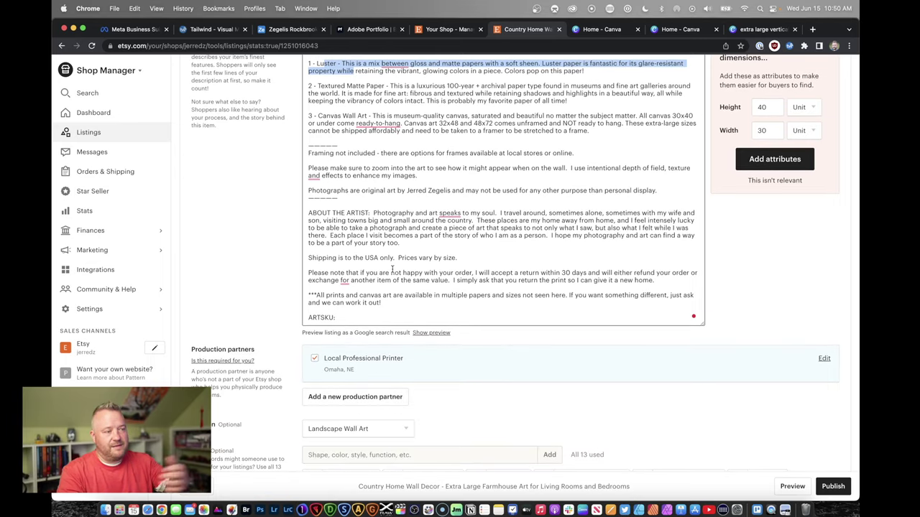
click(355, 317)
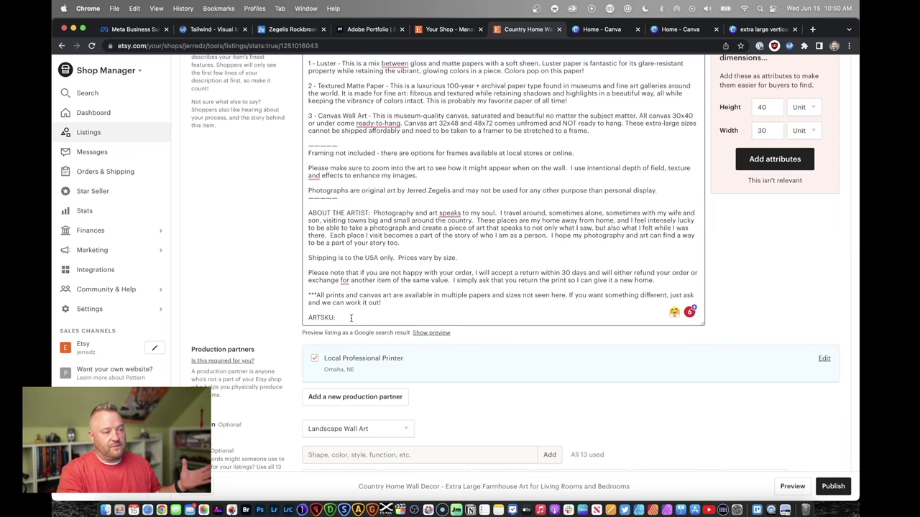
Step: Return to the new listing, review its production partner and section choices, and activate the empty tags field
click(450, 30)
scroll(431, 136, down, 2)
scroll(411, 145, down, 2)
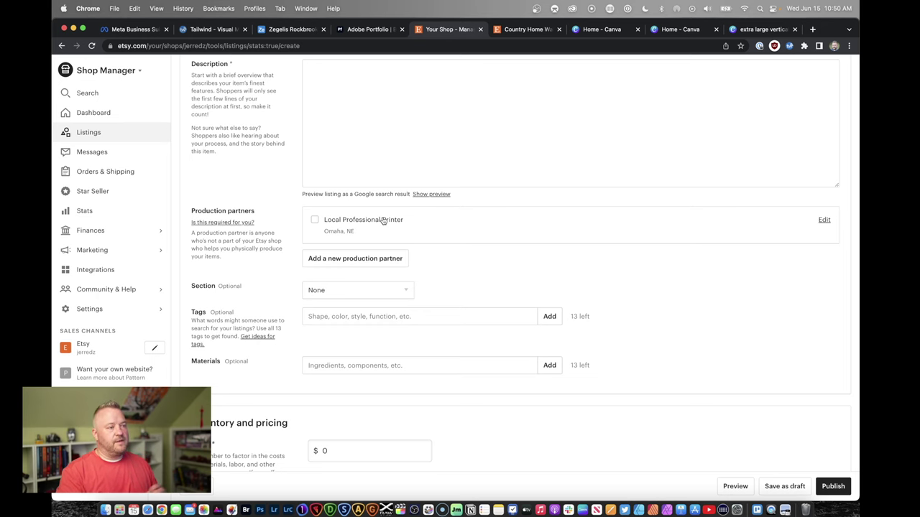
scroll(402, 220, down, 2)
click(361, 232)
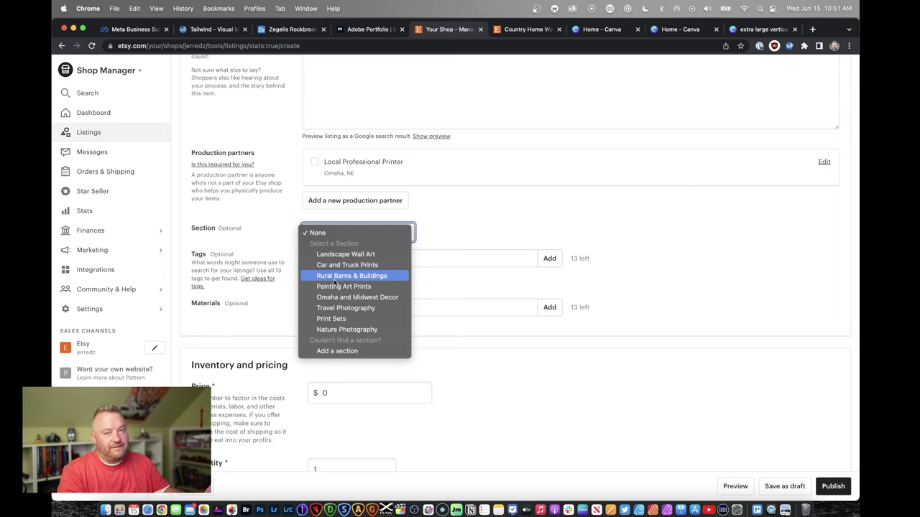
click(482, 244)
click(453, 259)
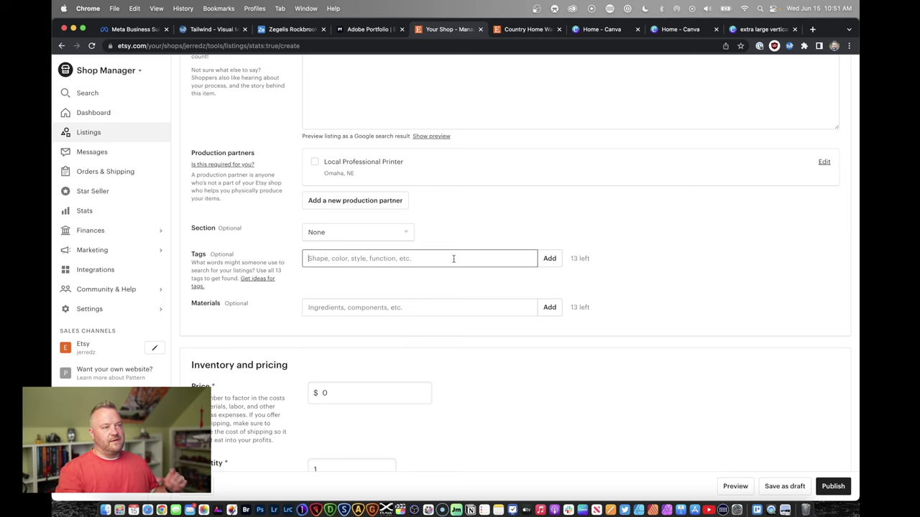
Step: Open Etsy's home page in a new browser tab and open the featured old barn print listing
click(524, 29)
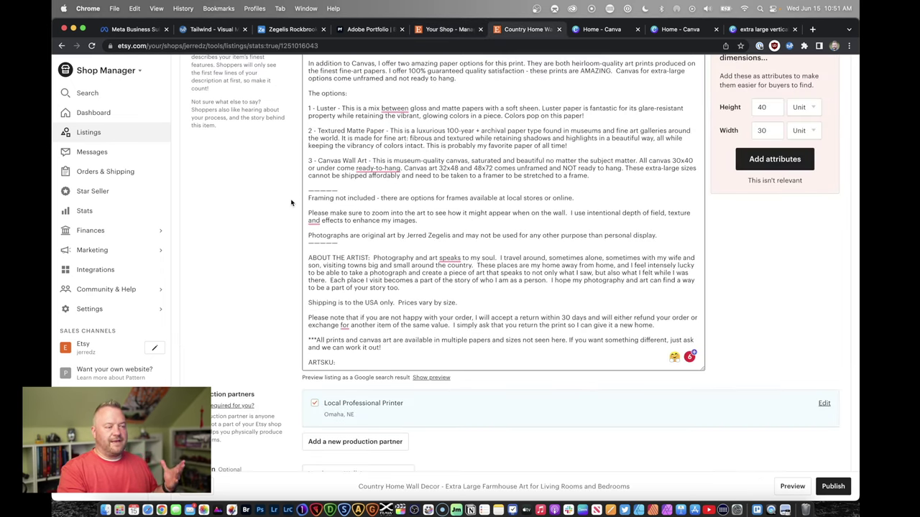
click(813, 29)
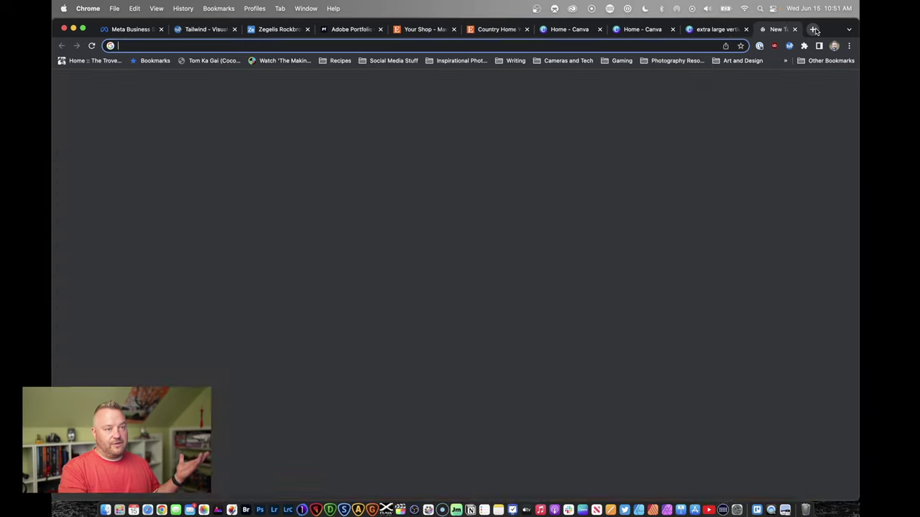
text(etsy)
key(Return)
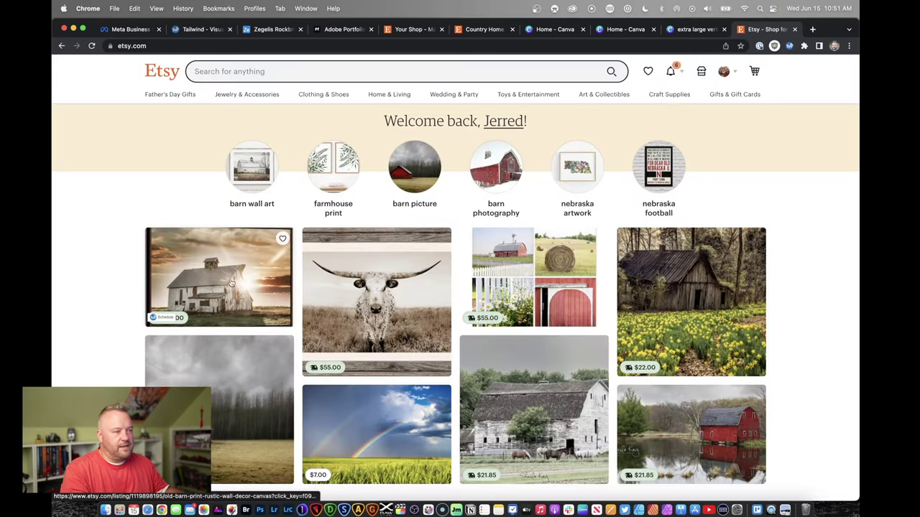
click(212, 286)
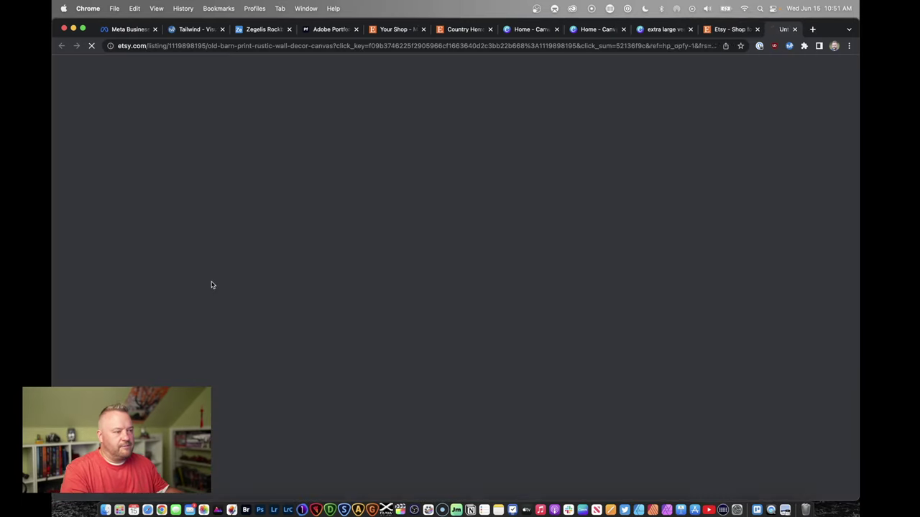
Step: Examine the old barn print listing's title and reviews, and highlight the related searches near the end of its page
scroll(431, 283, down, 5)
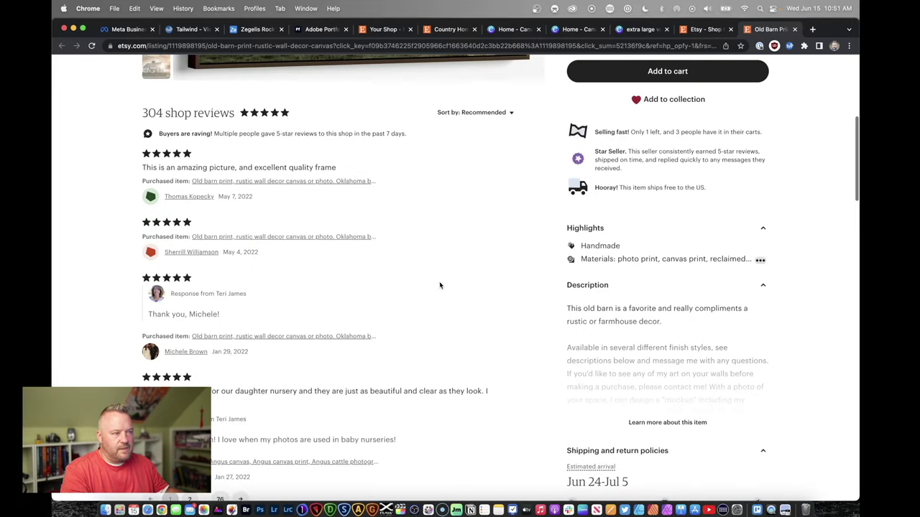
scroll(440, 283, up, 5)
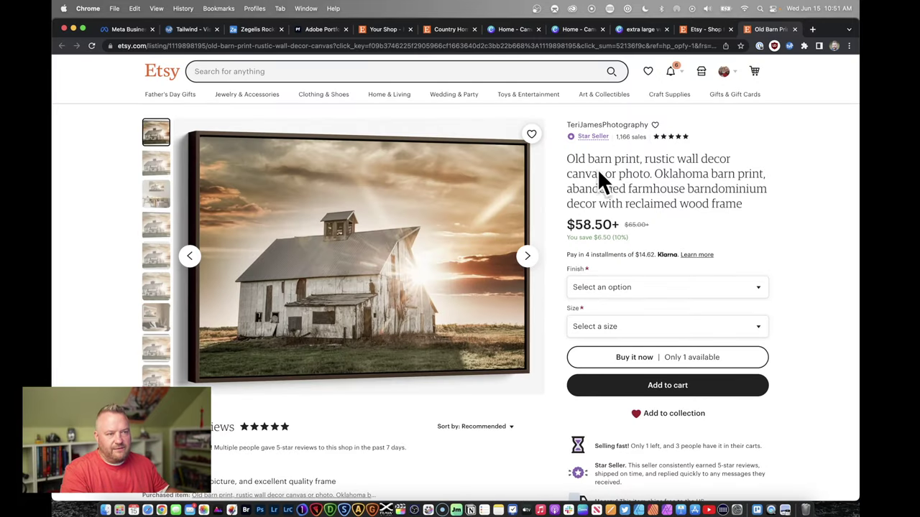
scroll(544, 204, down, 5)
scroll(543, 205, down, 15)
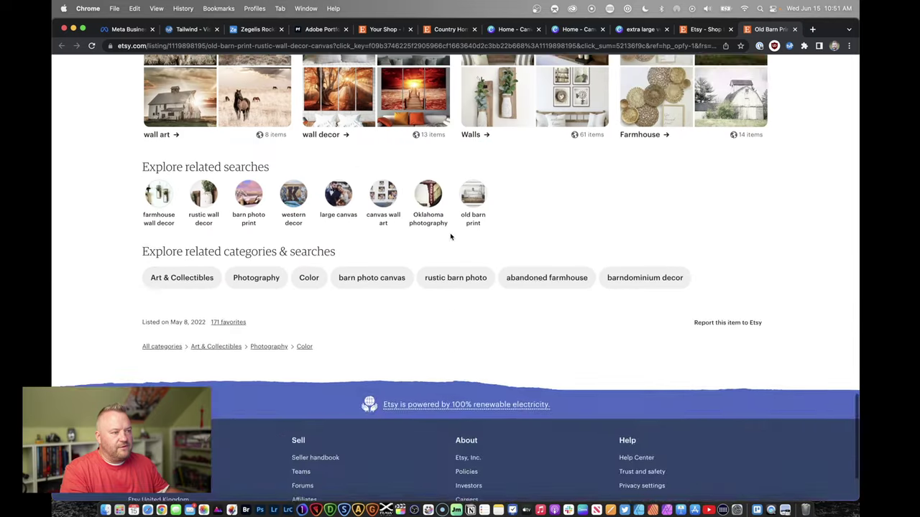
scroll(450, 236, up, 3)
drag(294, 270, 501, 323)
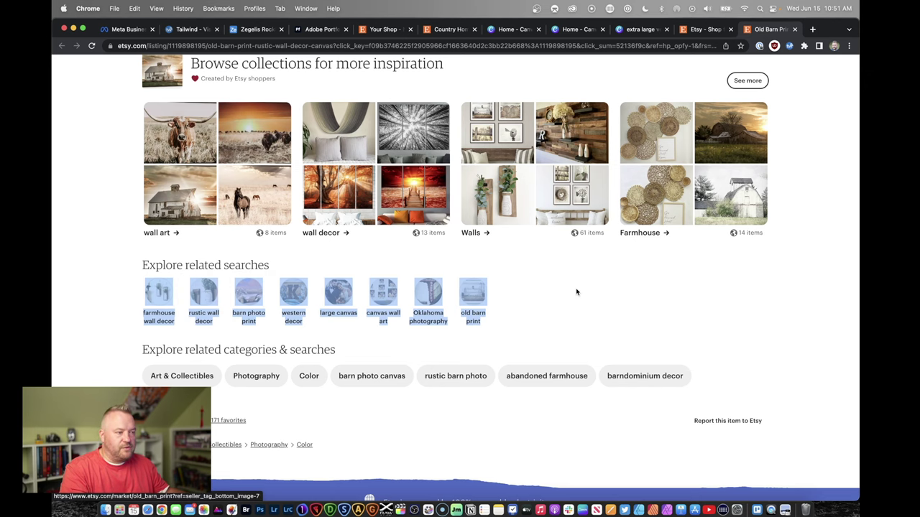
scroll(507, 317, up, 1)
scroll(507, 317, up, 2)
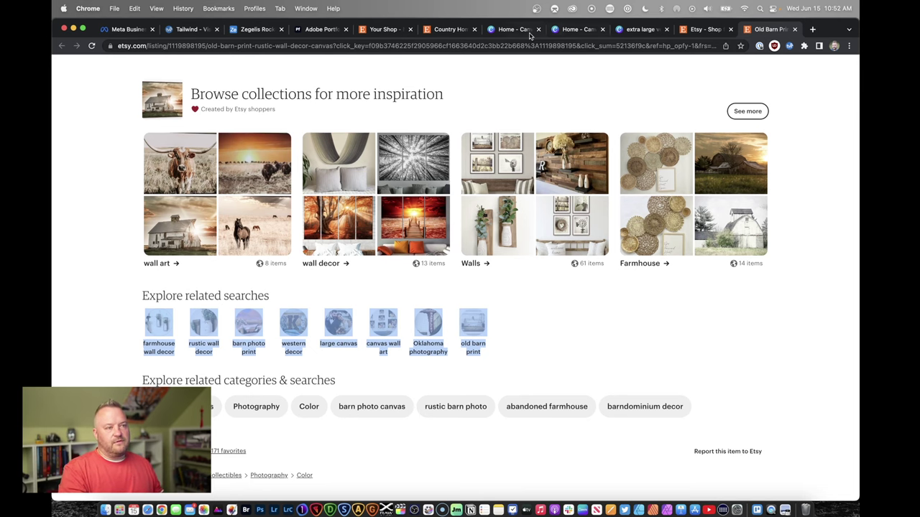
Step: Return to the new listing and review its tags, materials, inventory and pricing, and variations sections
click(453, 33)
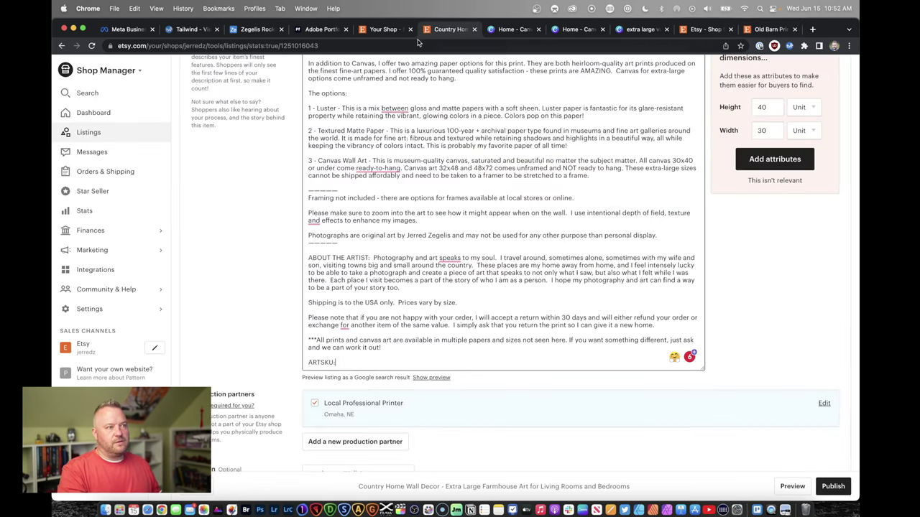
click(380, 30)
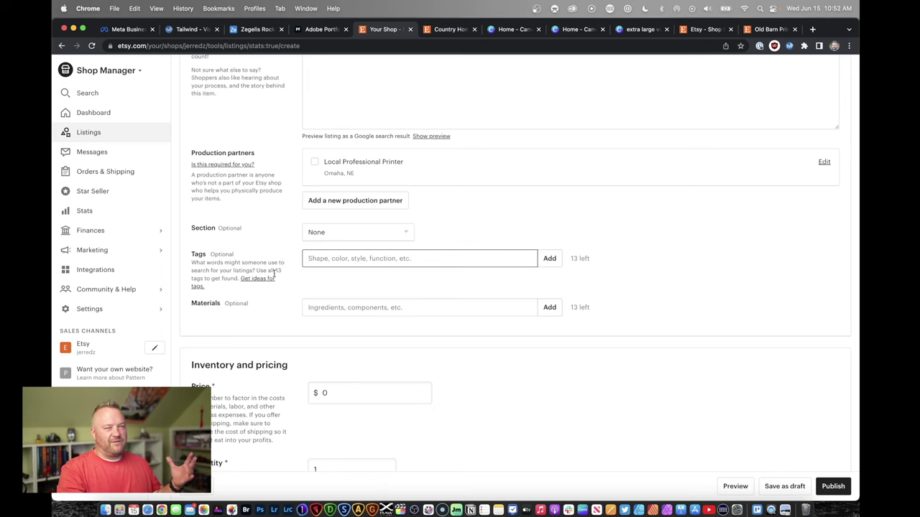
scroll(282, 273, down, 1)
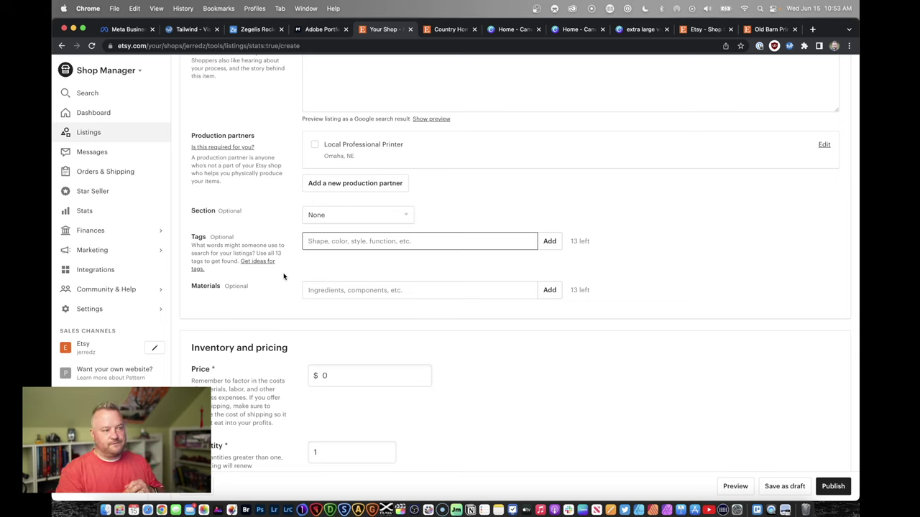
click(380, 290)
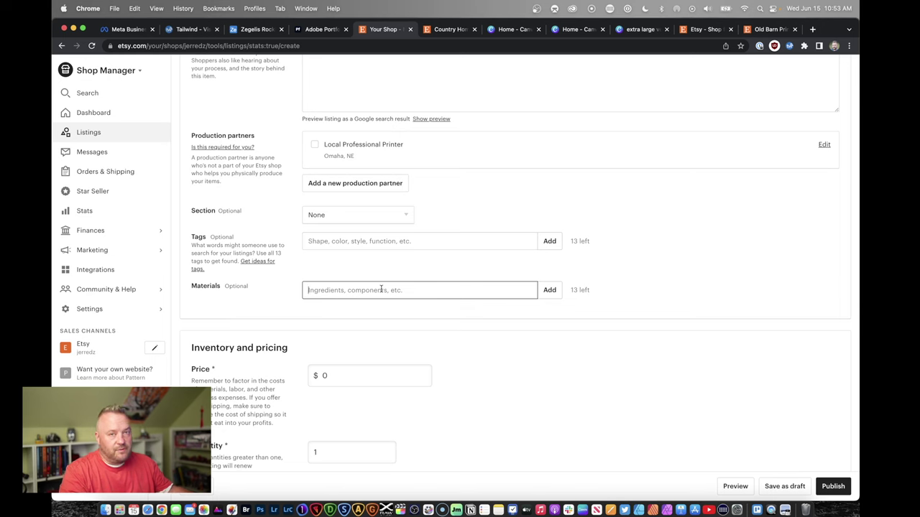
scroll(380, 288, down, 4)
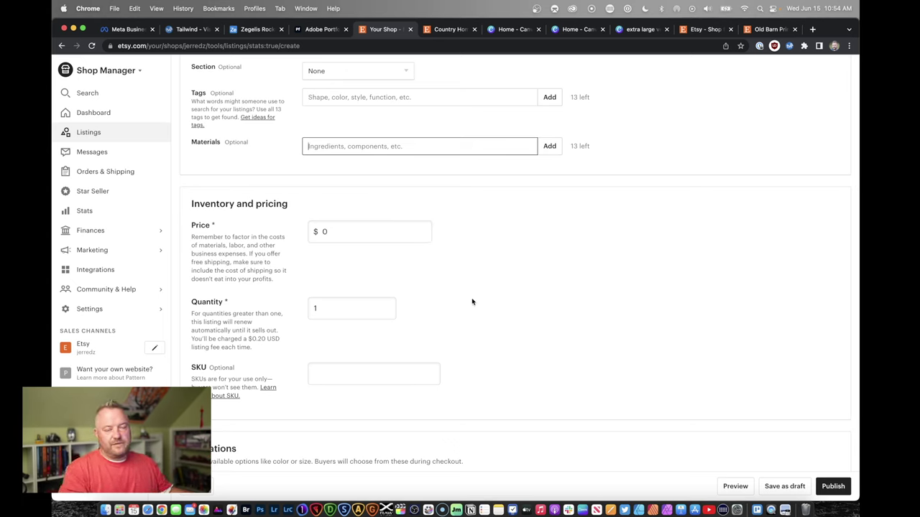
scroll(472, 302, down, 5)
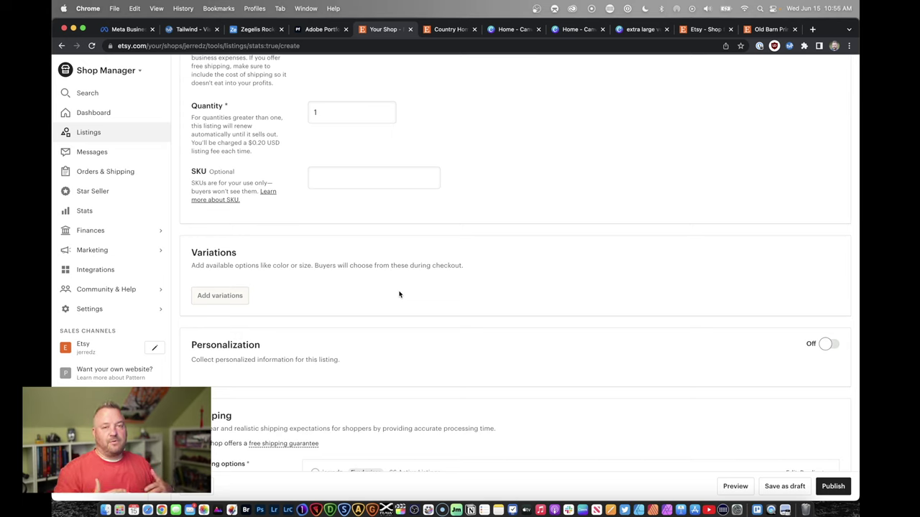
Step: Switch to the existing Country Home listing and review its size, finish and price variations, highlighting the 5x7 and 8x10 inch rows
click(452, 29)
scroll(467, 194, down, 3)
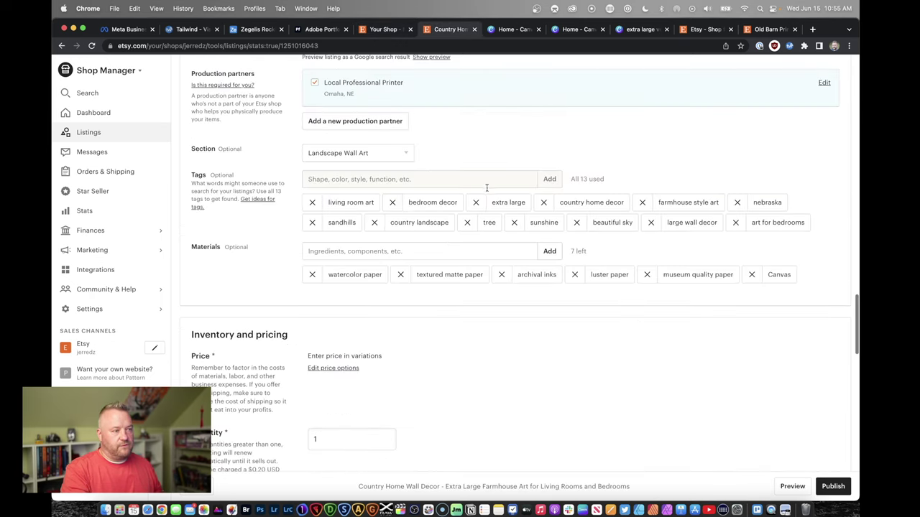
scroll(370, 208, down, 6)
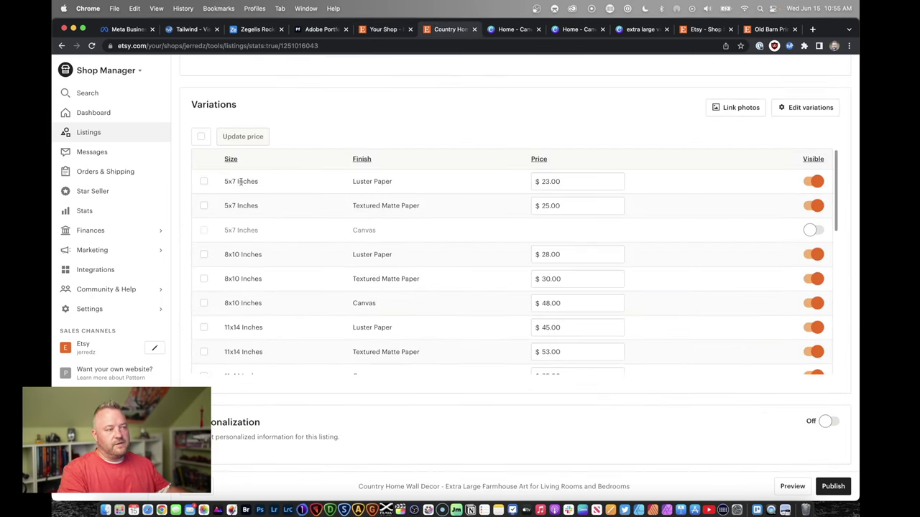
drag(224, 181, 262, 207)
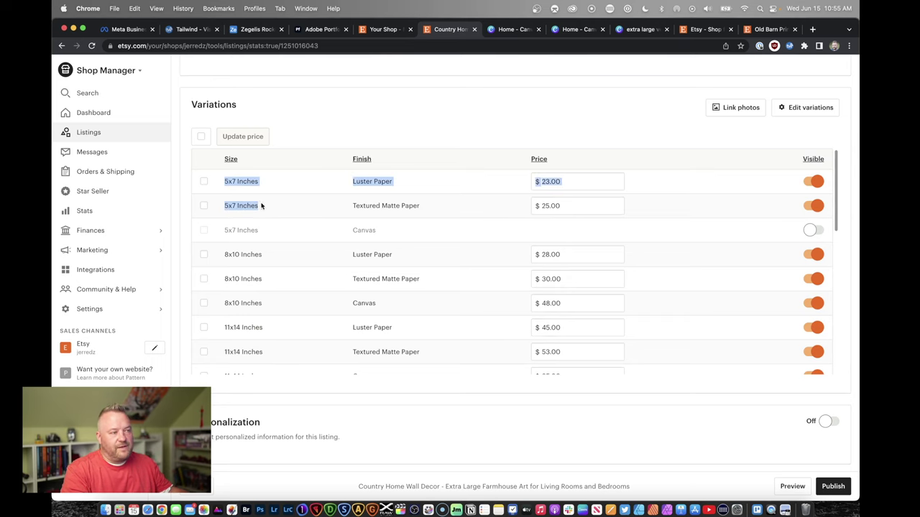
drag(231, 255, 261, 282)
scroll(285, 258, down, 1)
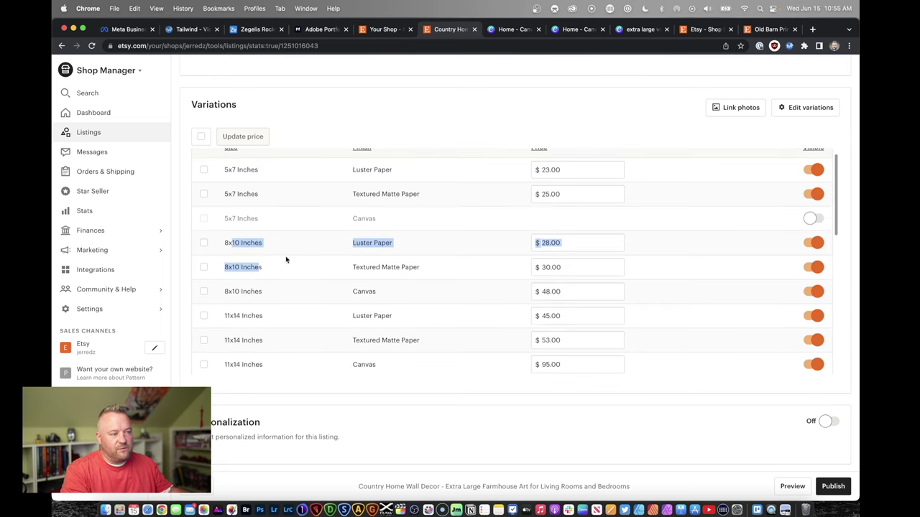
scroll(325, 219, up, 1)
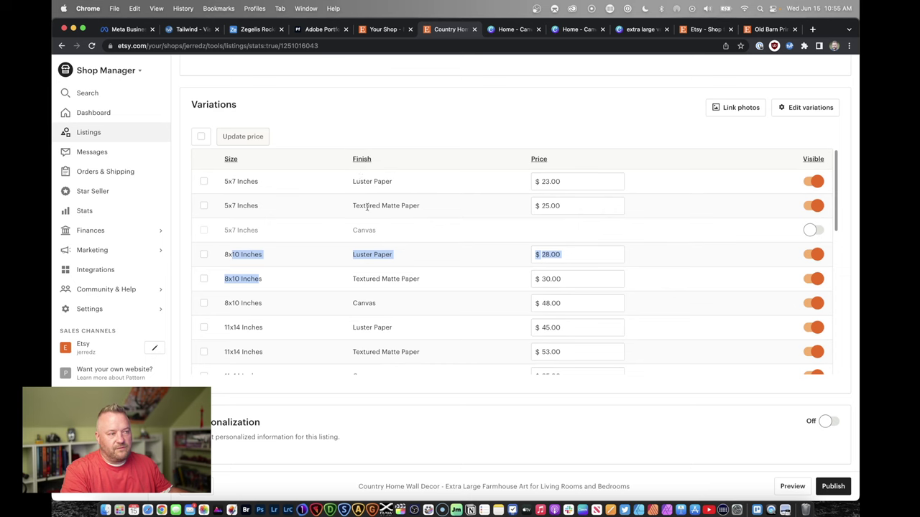
scroll(365, 228, down, 15)
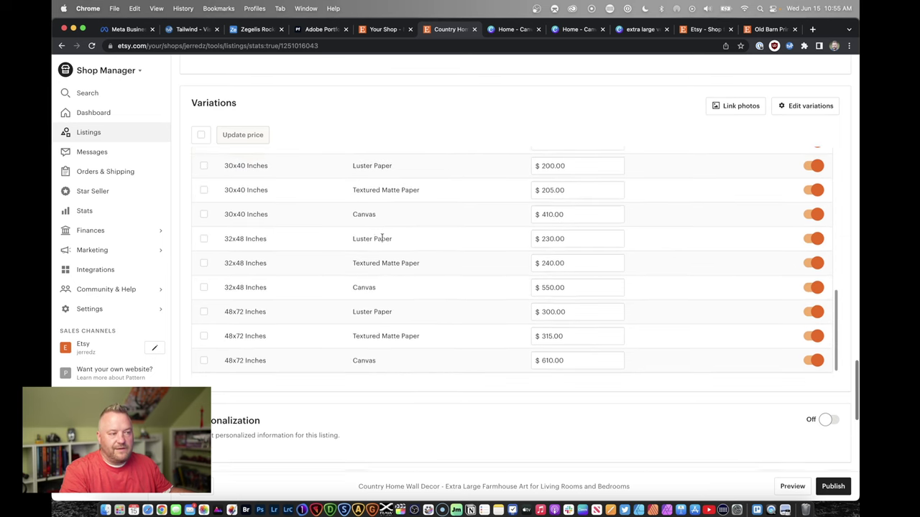
Step: Recheck the Country Home listing's tags, largest print variations and shipping options, and return to its photos
scroll(386, 190, up, 20)
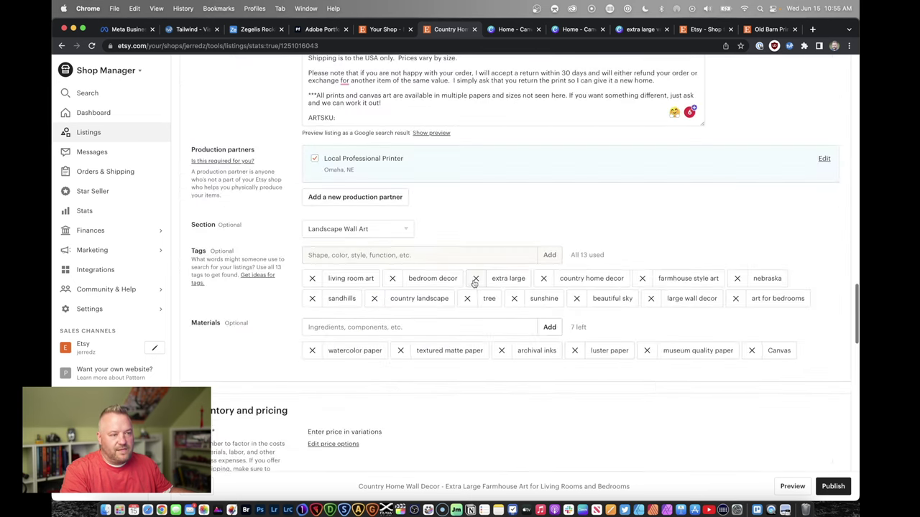
scroll(476, 260, down, 5)
scroll(482, 252, up, 3)
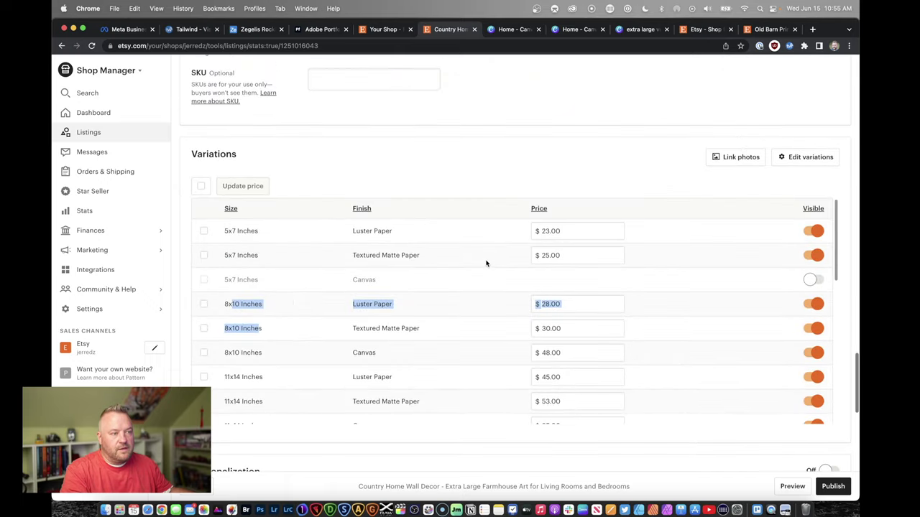
scroll(493, 258, down, 10)
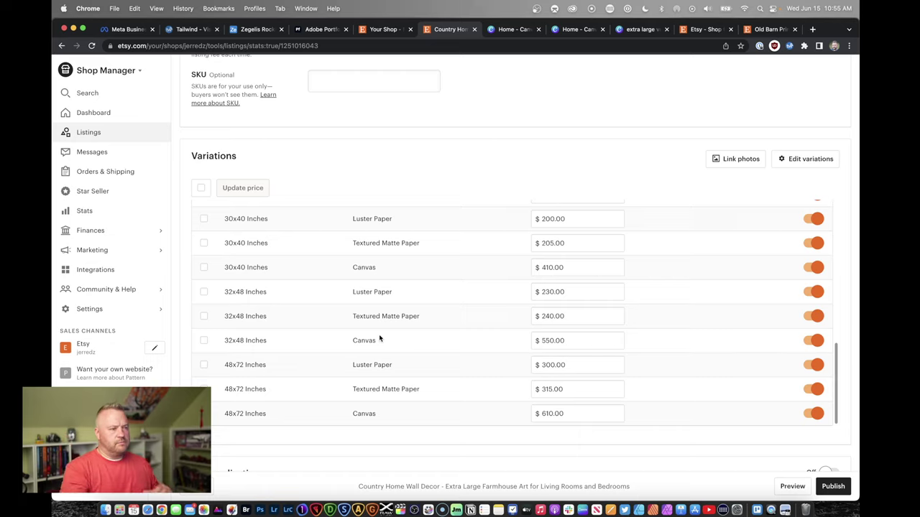
scroll(380, 339, down, 5)
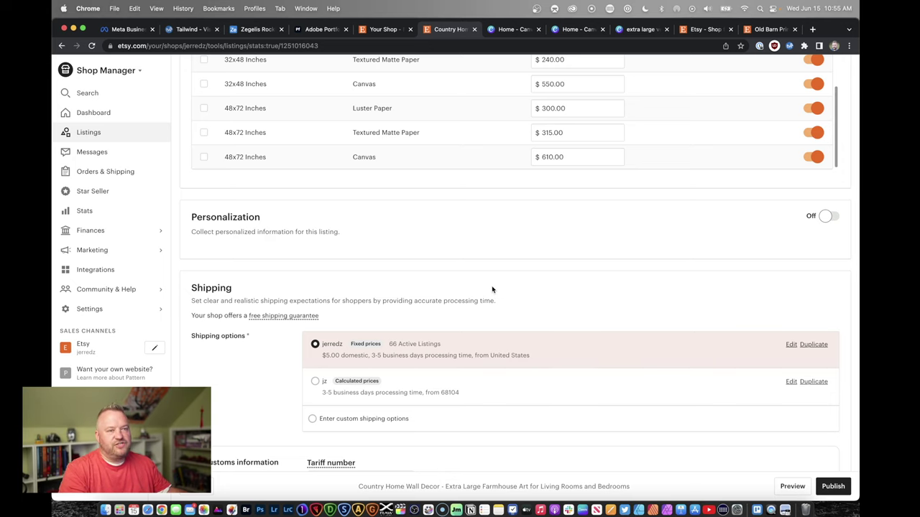
scroll(492, 289, up, 20)
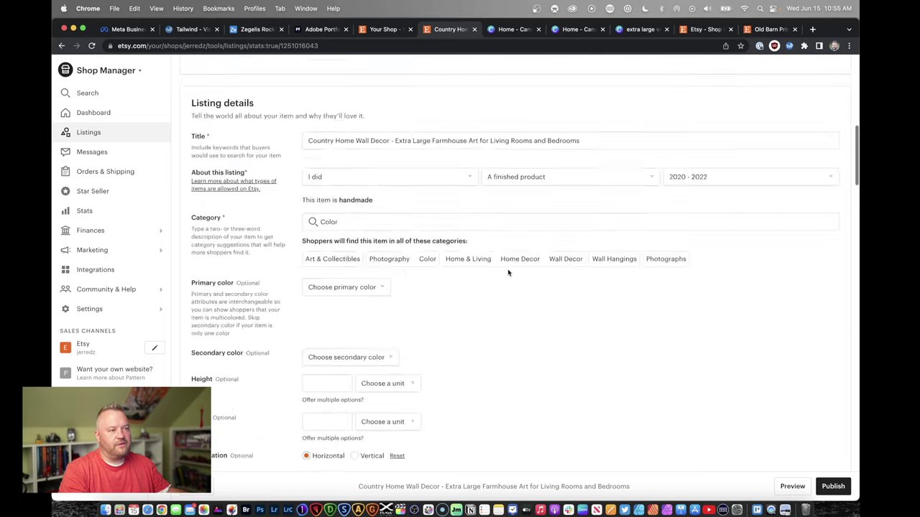
scroll(508, 273, up, 8)
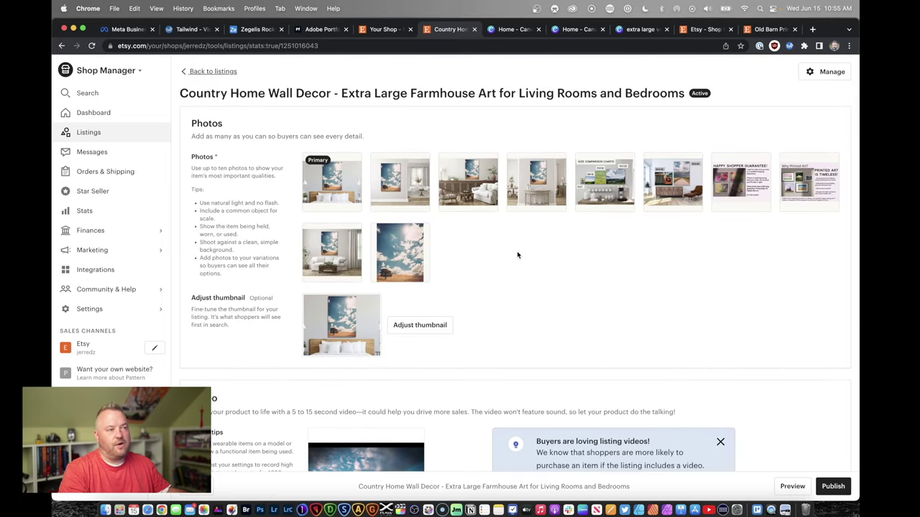
Step: Close the Country Home listing and leave the unfinished new listing for the shop's listings overview
click(475, 29)
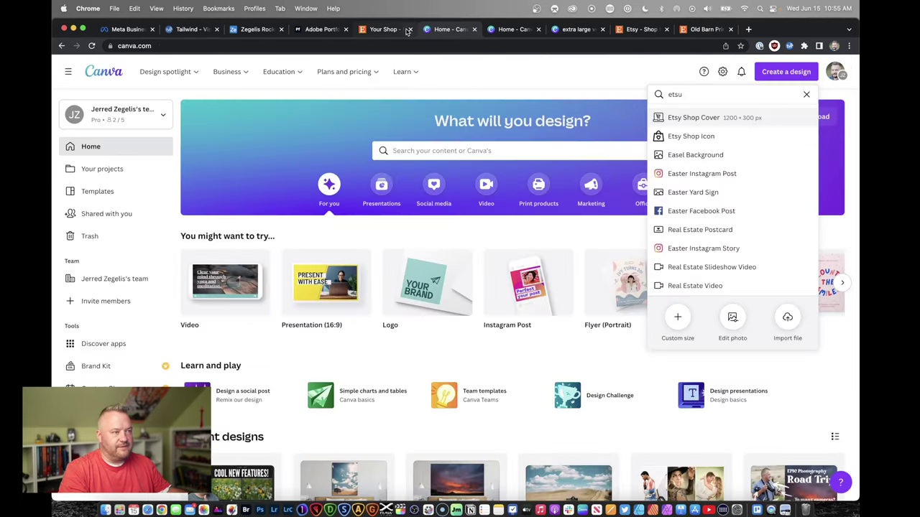
click(405, 30)
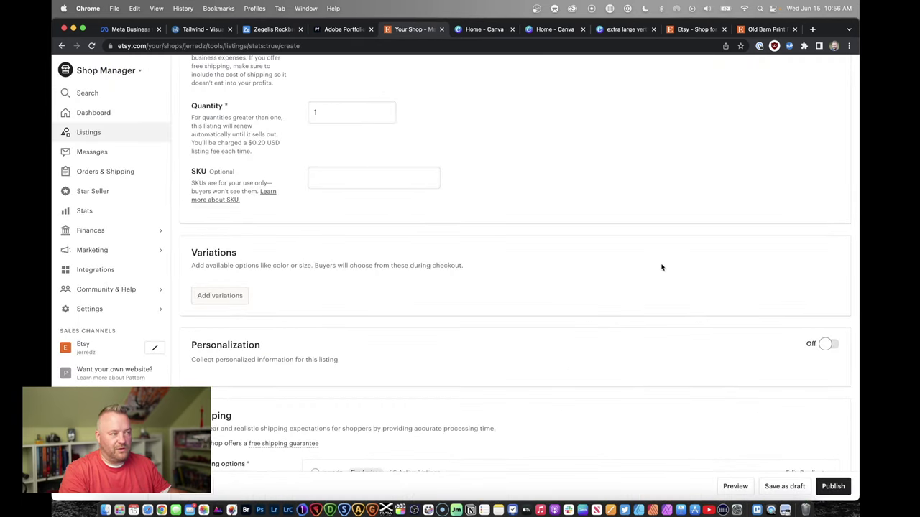
click(103, 138)
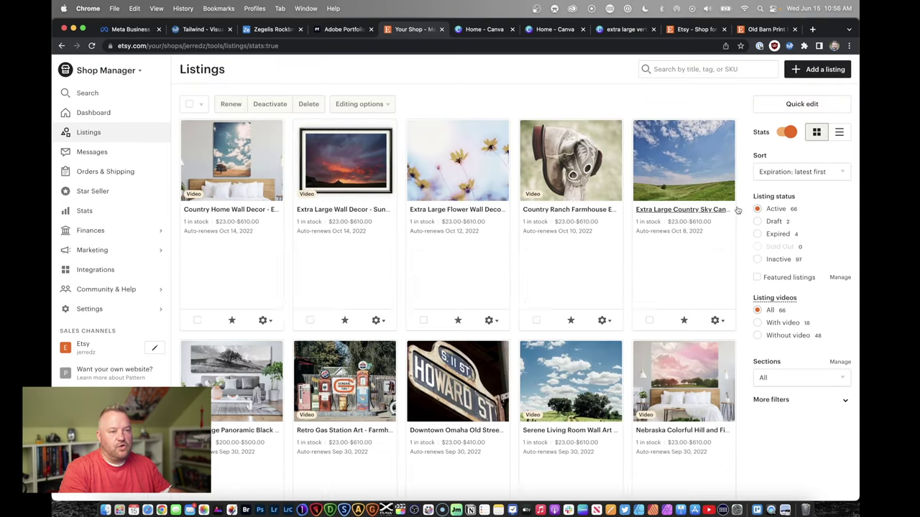
Step: Filter the shop's listings to drafts and make a copy of the draft titled 2022
click(756, 223)
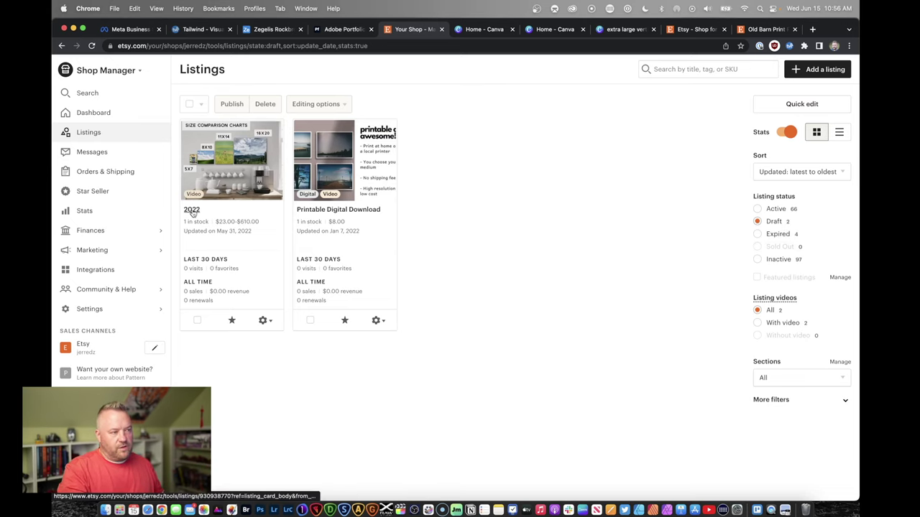
click(265, 321)
click(231, 362)
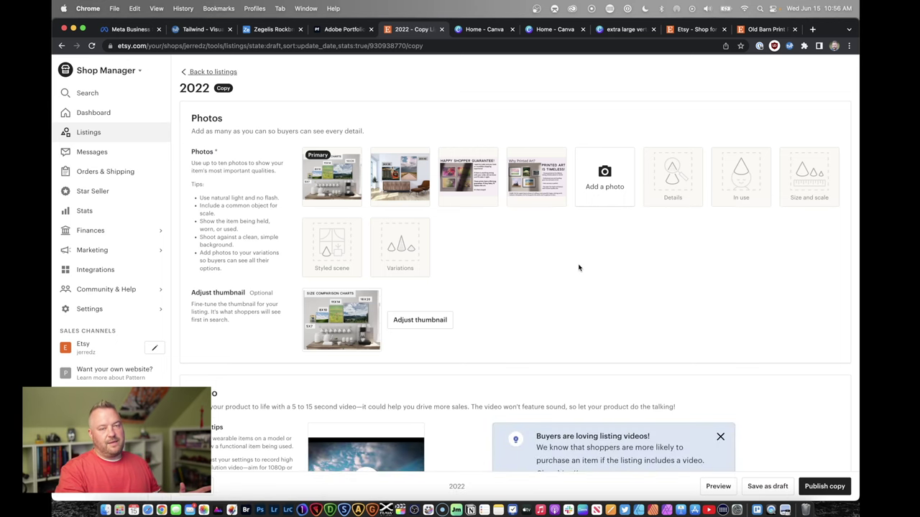
Step: Review the copied 2022 listing's photos, title, category, color, size, orientation and framing attributes
scroll(575, 266, down, 3)
scroll(565, 263, up, 3)
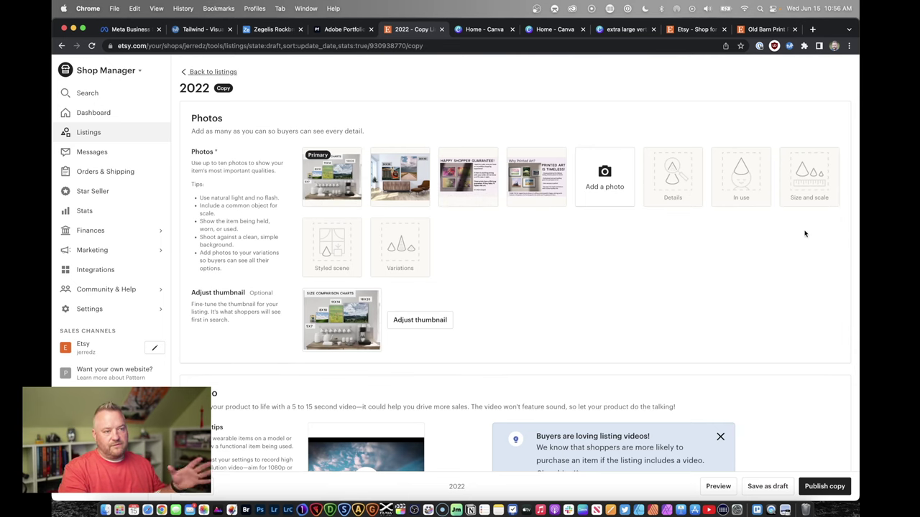
scroll(582, 266, down, 10)
scroll(472, 235, down, 3)
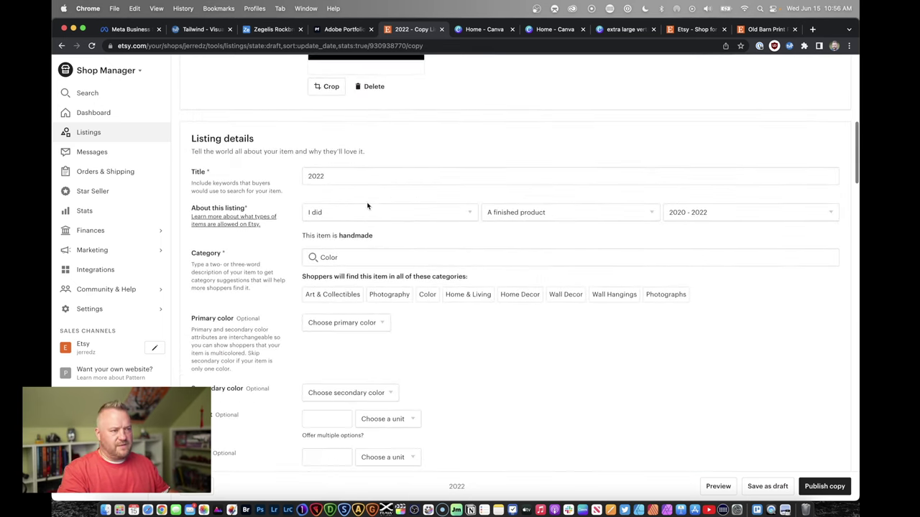
scroll(367, 201, down, 1)
scroll(388, 194, down, 3)
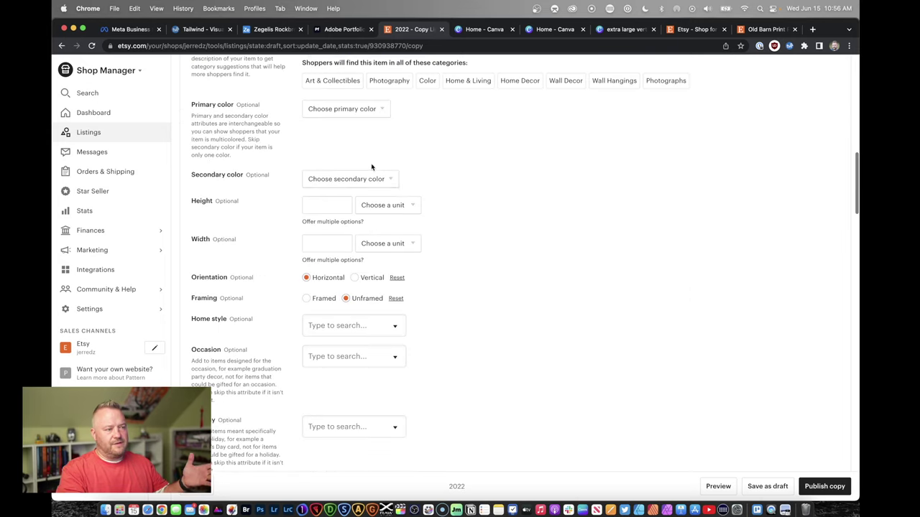
scroll(368, 169, up, 3)
scroll(507, 316, down, 6)
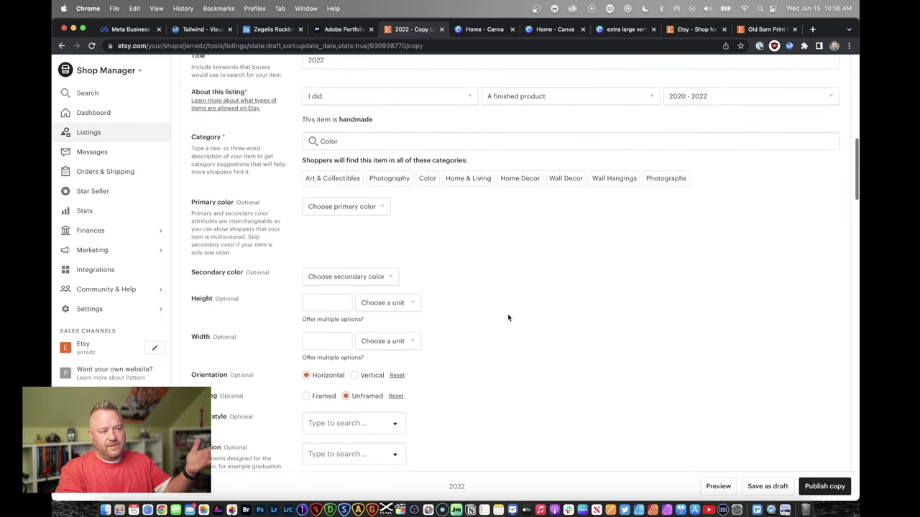
scroll(387, 208, down, 2)
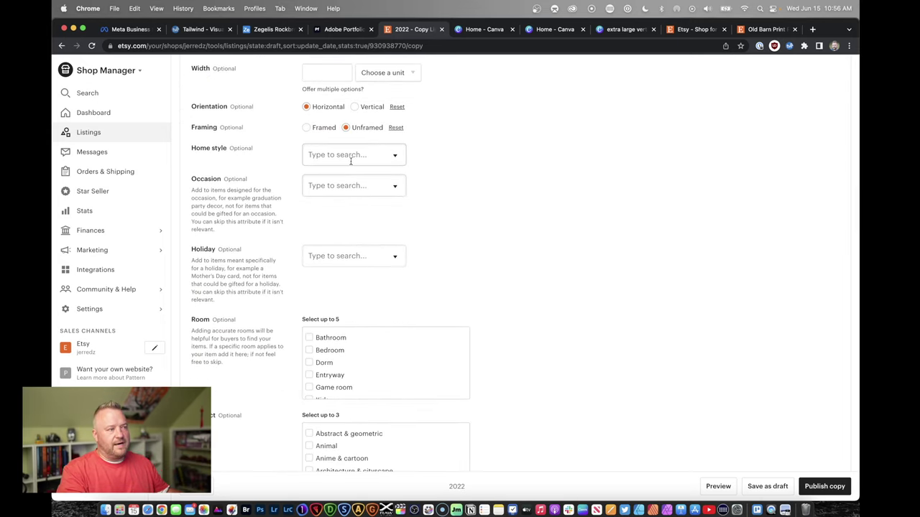
Step: Review the copied listing's room, subject and renewal options, description, production partner, tags and materials
scroll(496, 201, down, 5)
scroll(366, 273, down, 2)
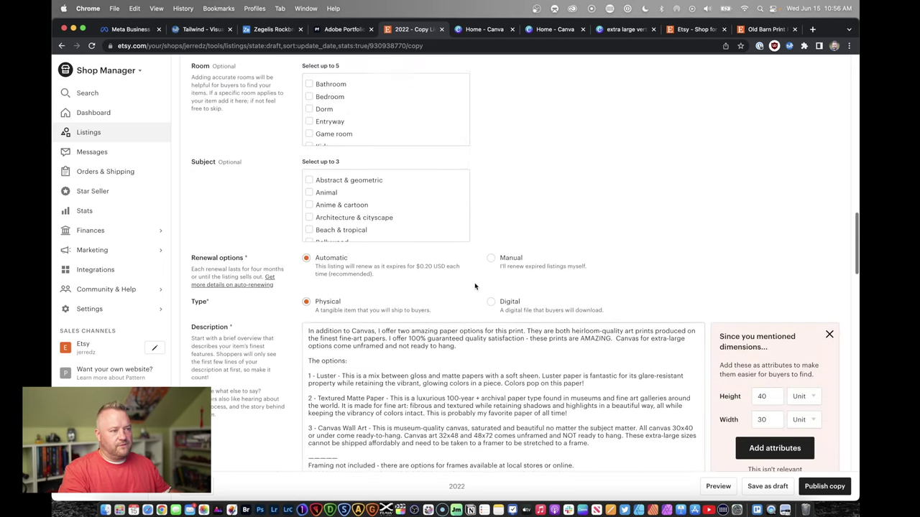
scroll(393, 389, down, 4)
scroll(394, 389, up, 5)
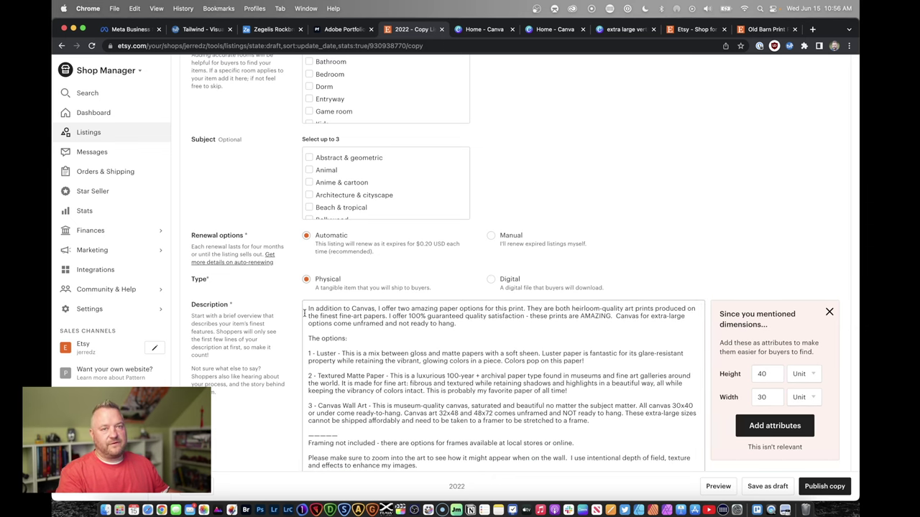
scroll(304, 313, down, 10)
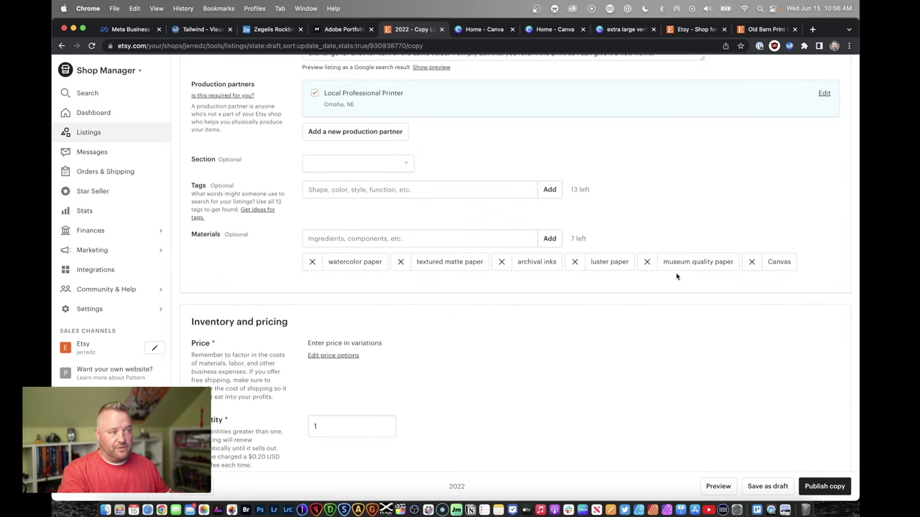
scroll(392, 201, up, 5)
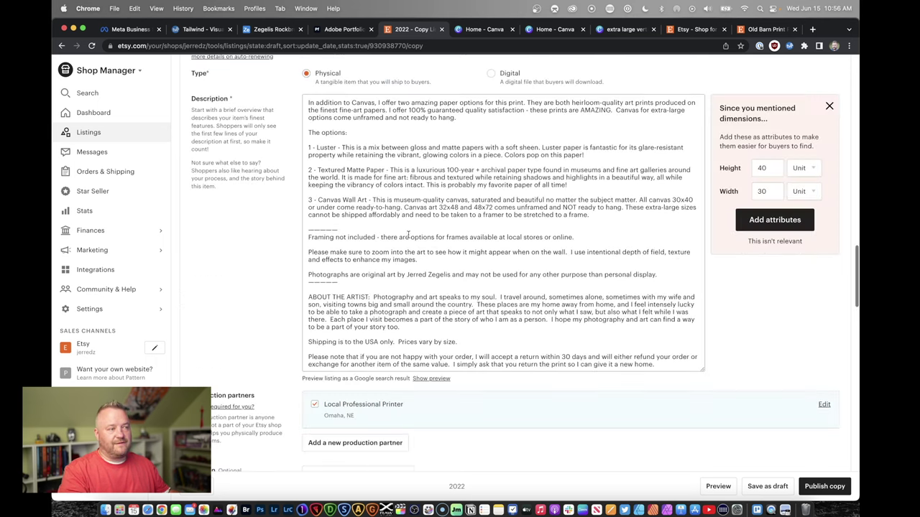
scroll(277, 267, down, 15)
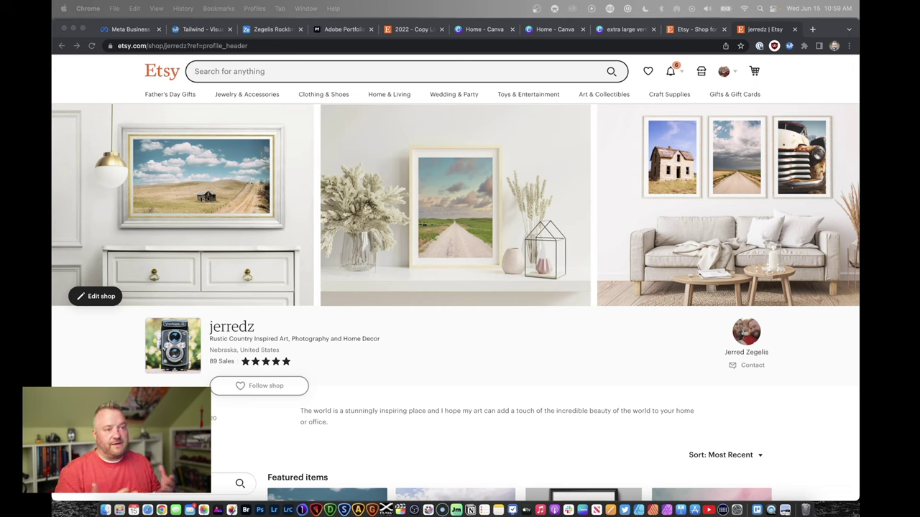
Step: Open the shop's statistics from the Etsy home page and set the date range to last year
click(686, 28)
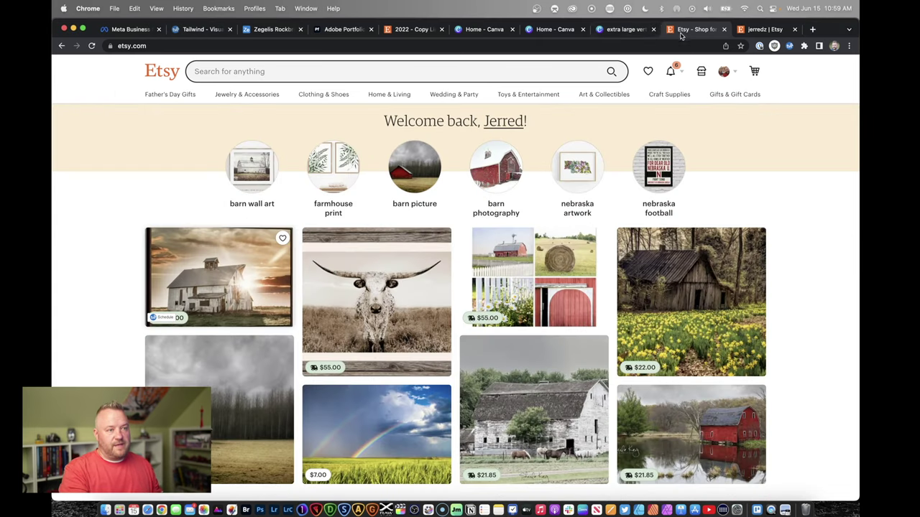
click(702, 71)
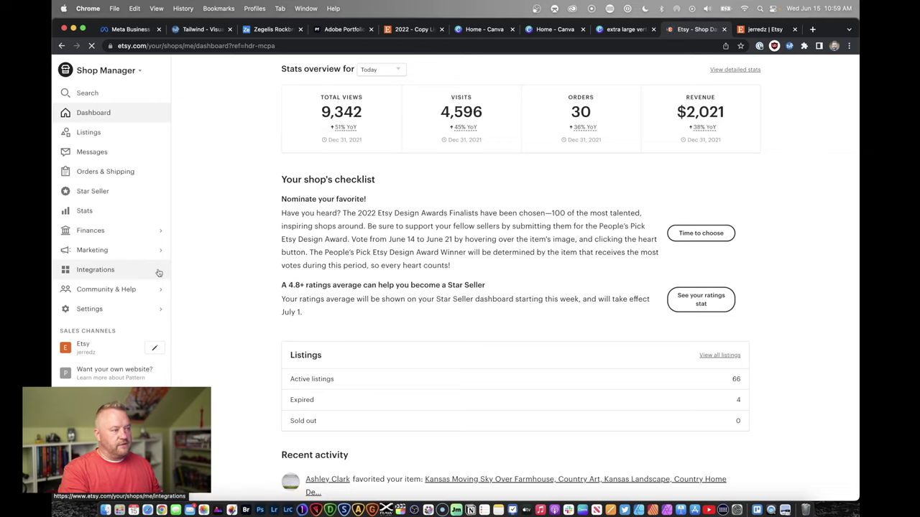
click(99, 215)
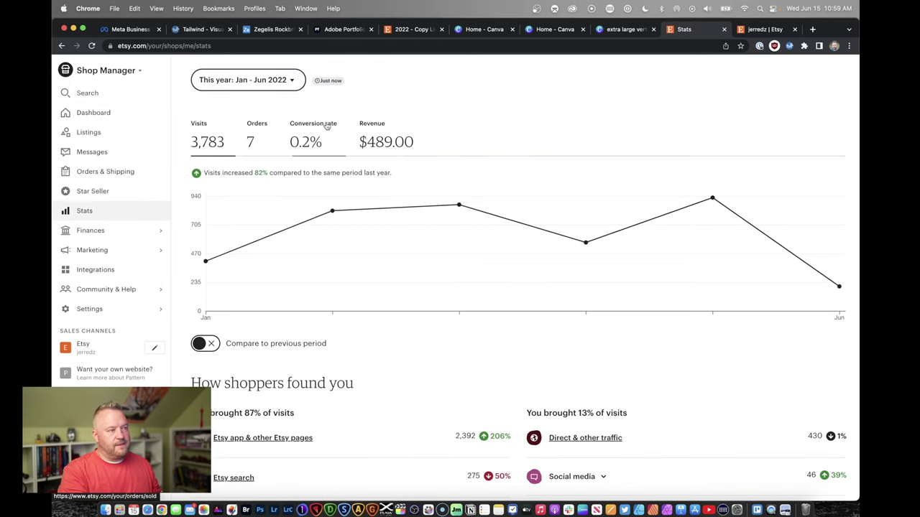
click(276, 82)
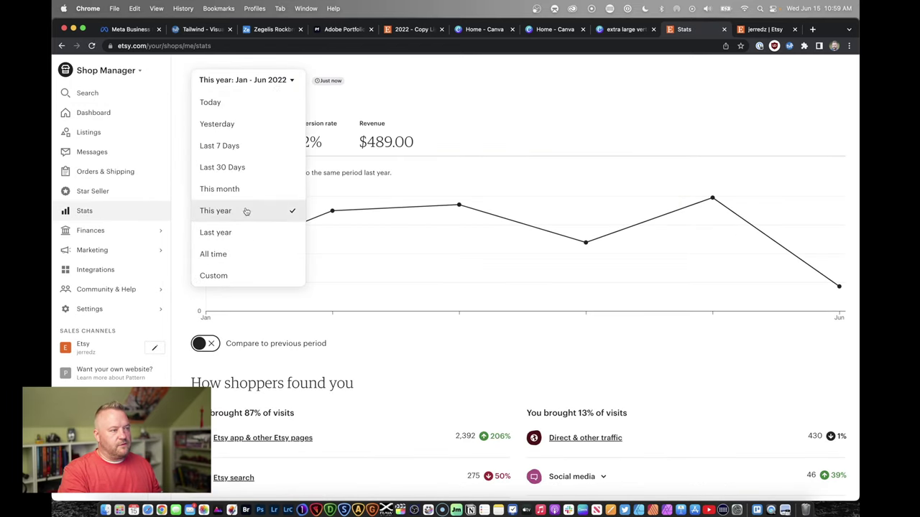
click(245, 232)
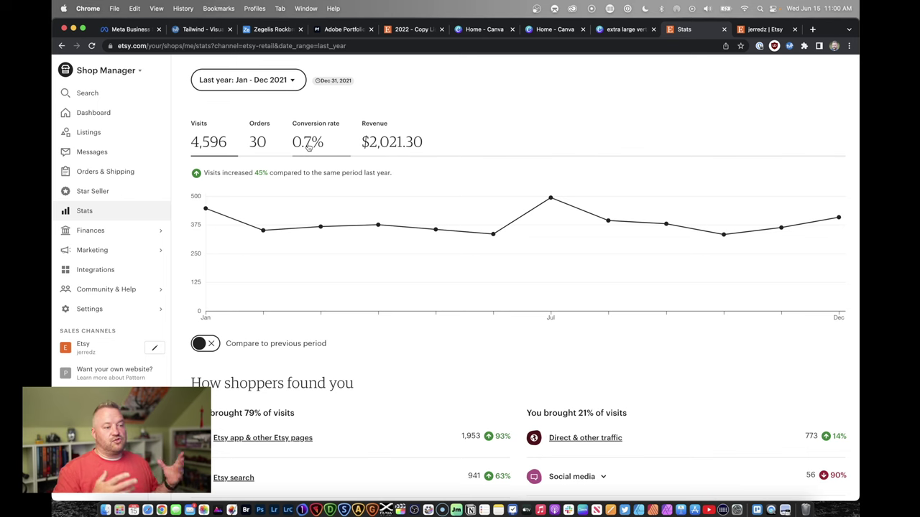
Step: Examine last year's per-listing views, favorites, orders and revenue, and the traffic sources
scroll(357, 228, down, 15)
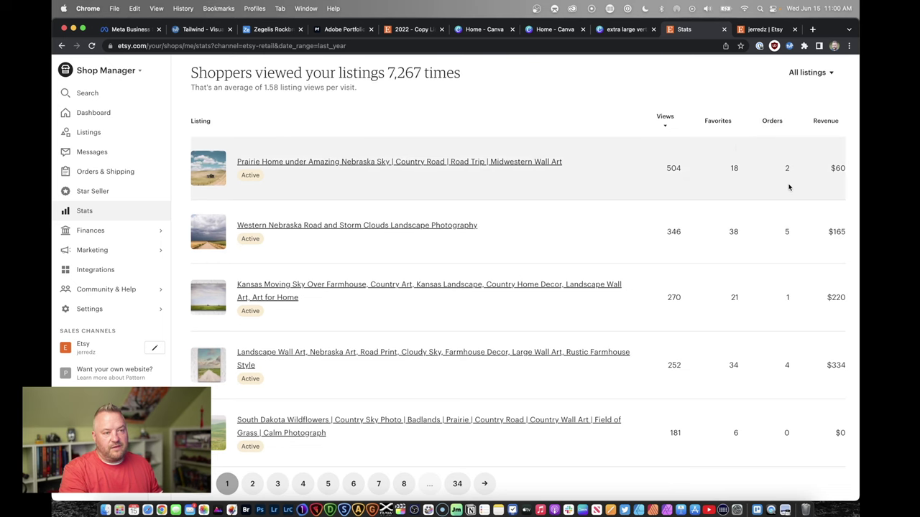
scroll(336, 190, down, 1)
scroll(359, 349, down, 2)
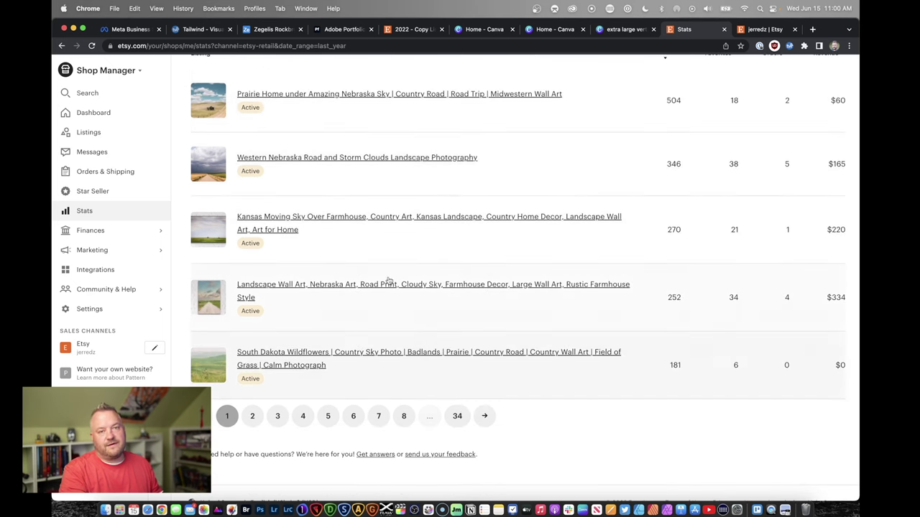
scroll(421, 258, up, 5)
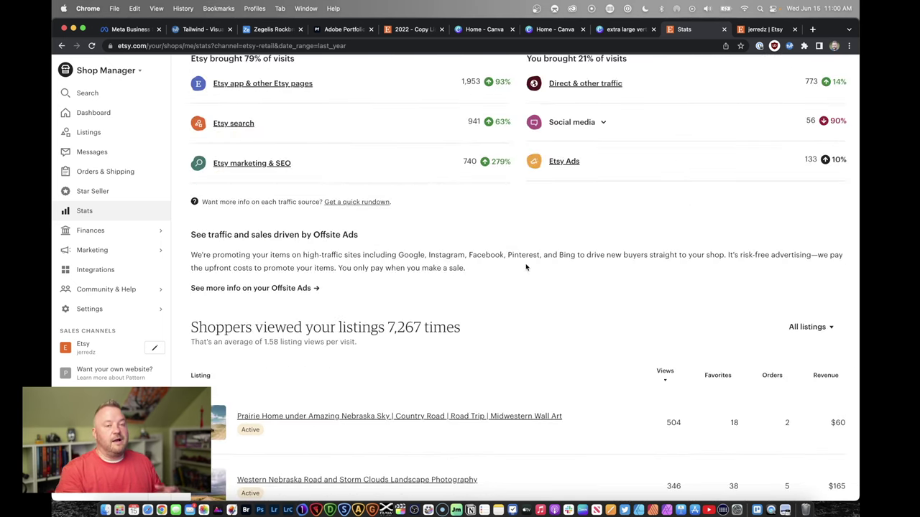